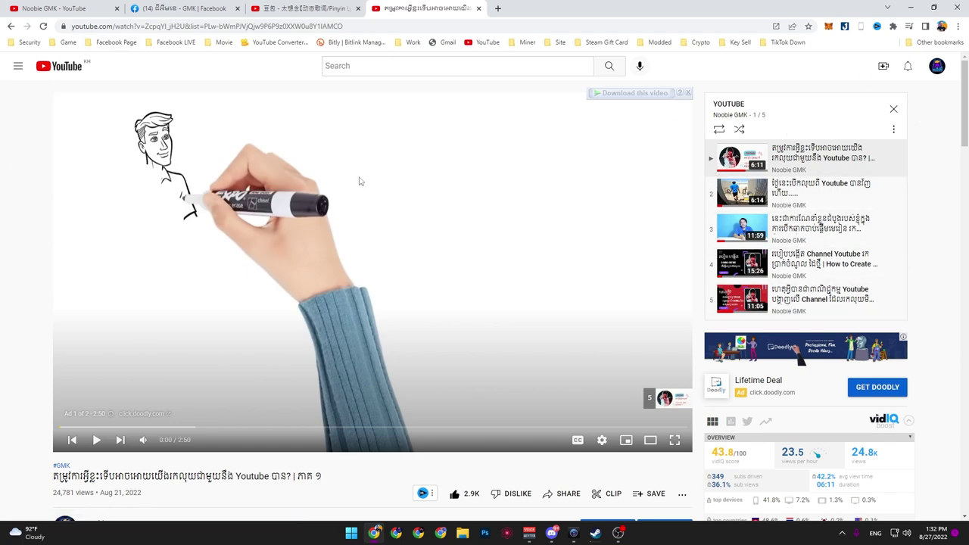
Step: Examine the published video's page, including its title, comments and expanded description
scroll(498, 353, "down", 3)
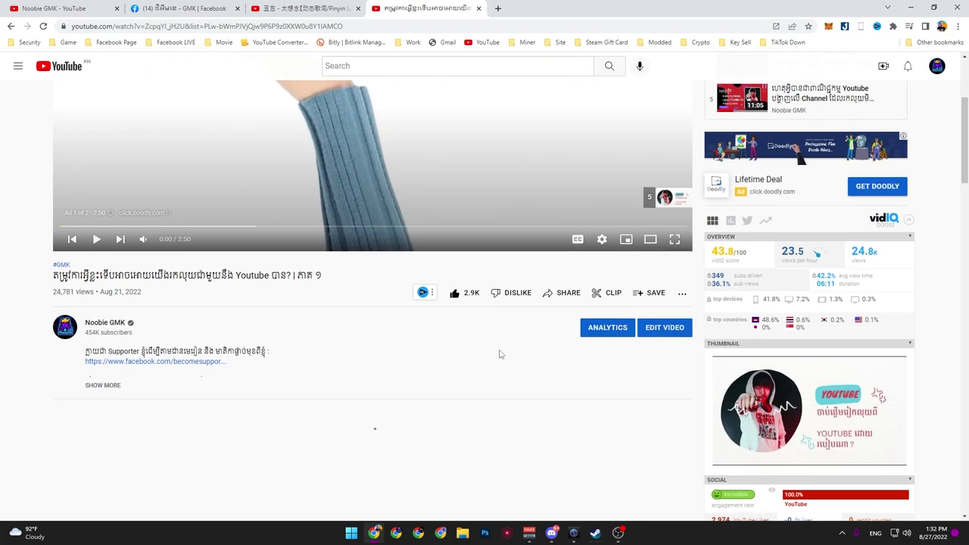
scroll(496, 354, "up", 2)
scroll(496, 354, "down", 1)
scroll(496, 353, "down", 2)
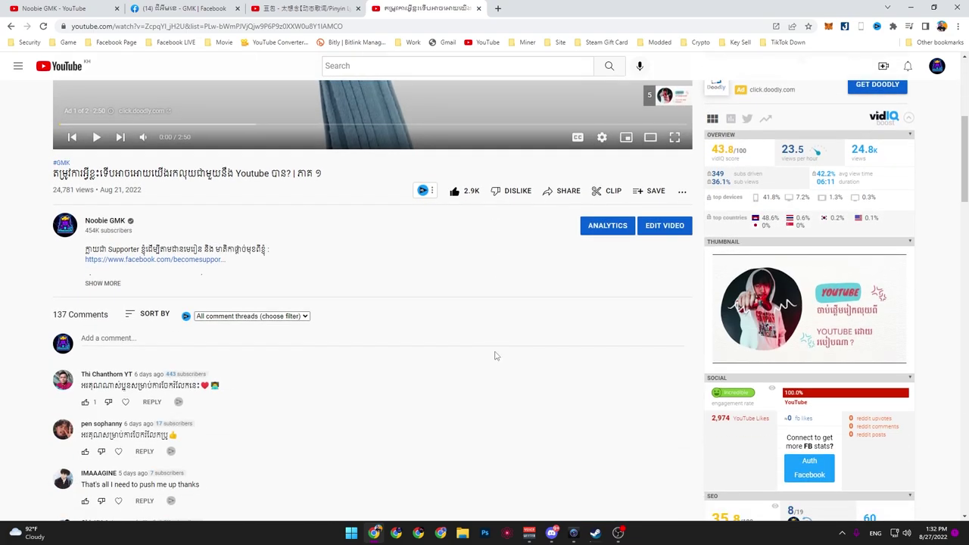
scroll(495, 356, "up", 4)
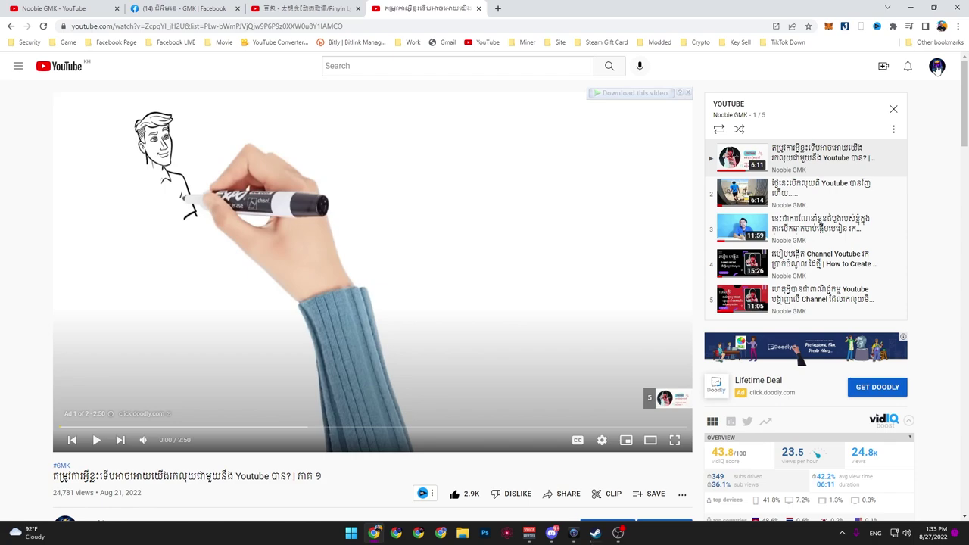
scroll(151, 358, "down", 3)
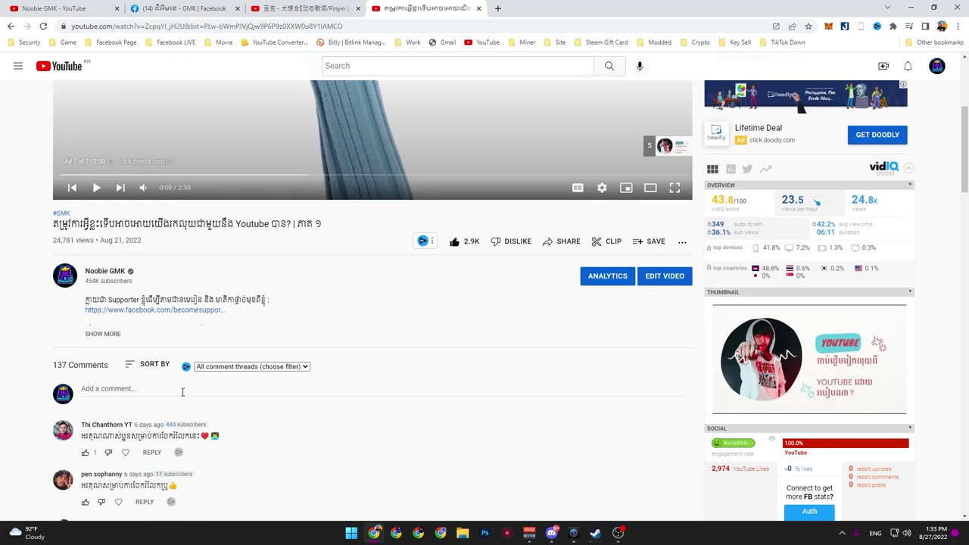
left_click(105, 334)
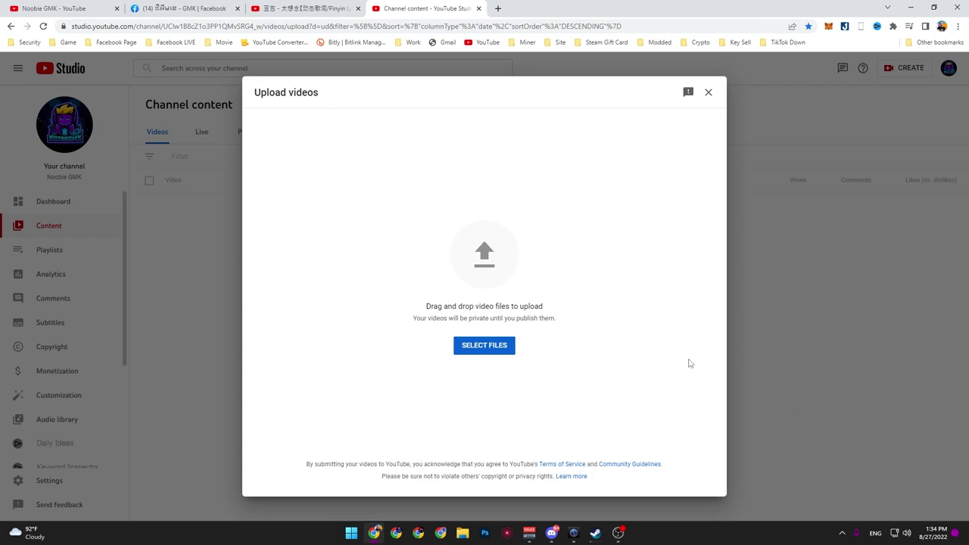
Step: Upload the video file មួយលាន IQ.mp4 from the Downloads Video folder
left_click(484, 345)
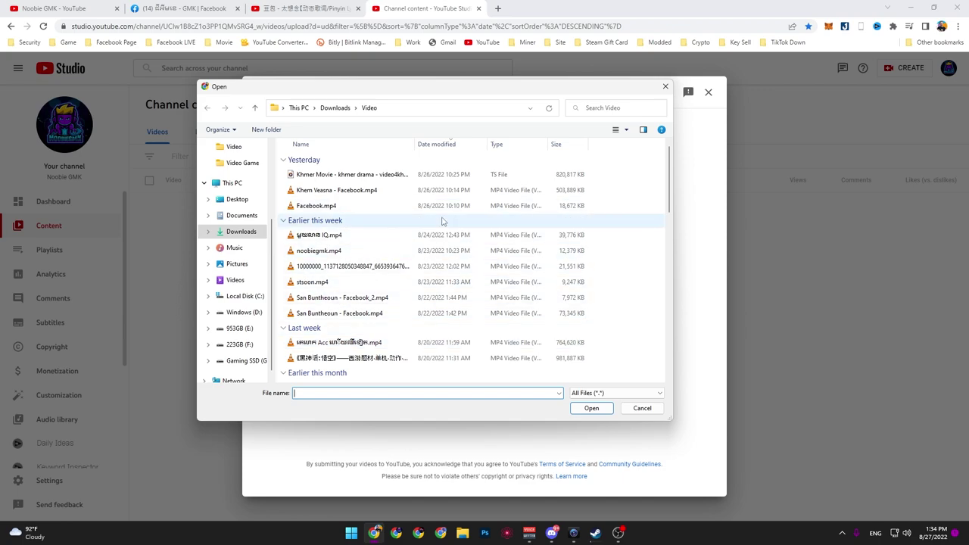
double_click(342, 237)
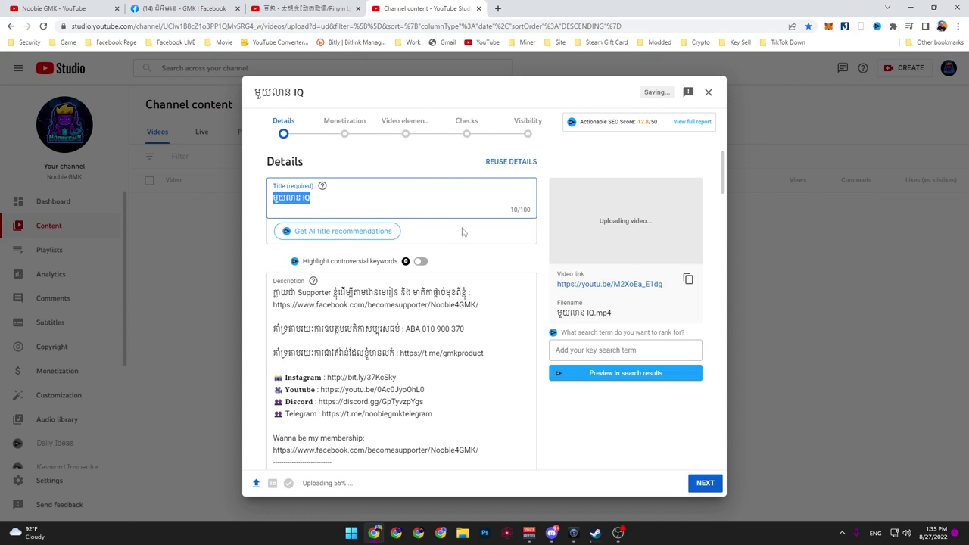
Step: Search Google for "YOUTUBE Ratio" in a new browser tab and highlight the featured aspect ratio answer
left_click(499, 8)
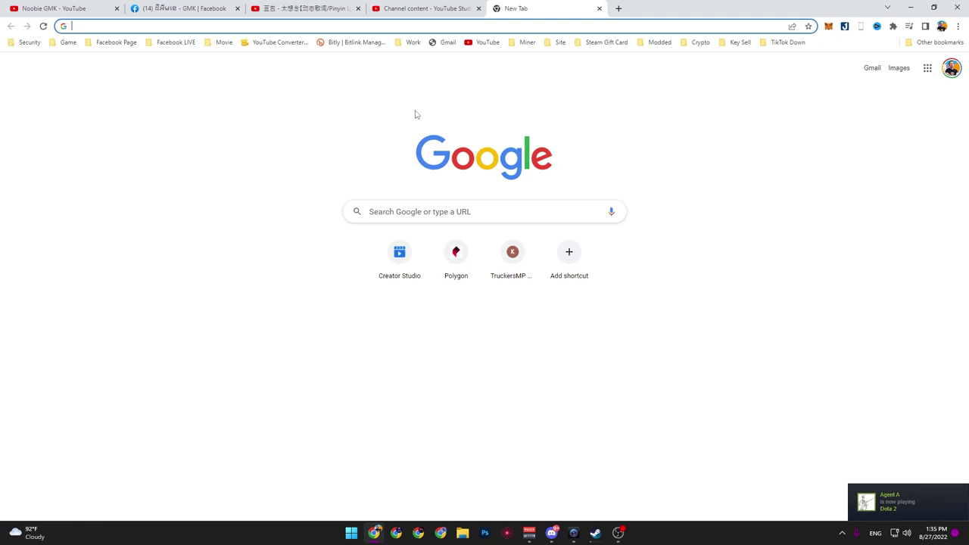
type("YOUTU")
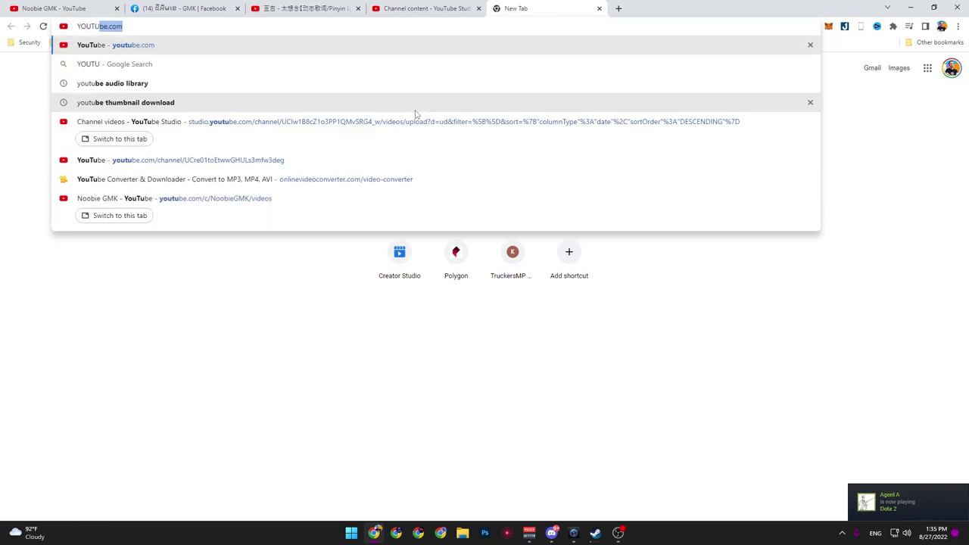
type("BE Ratio")
key("Return")
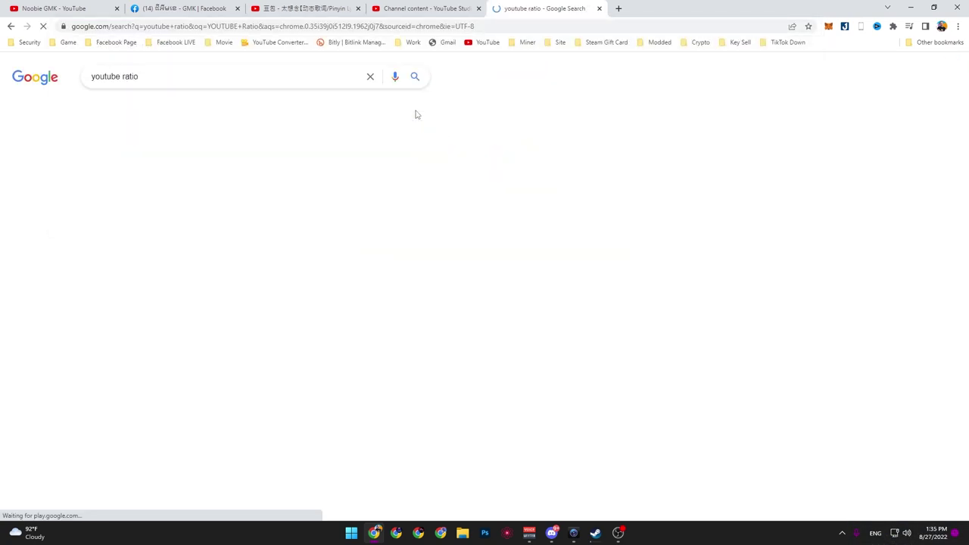
left_click_drag(89, 170, 134, 174)
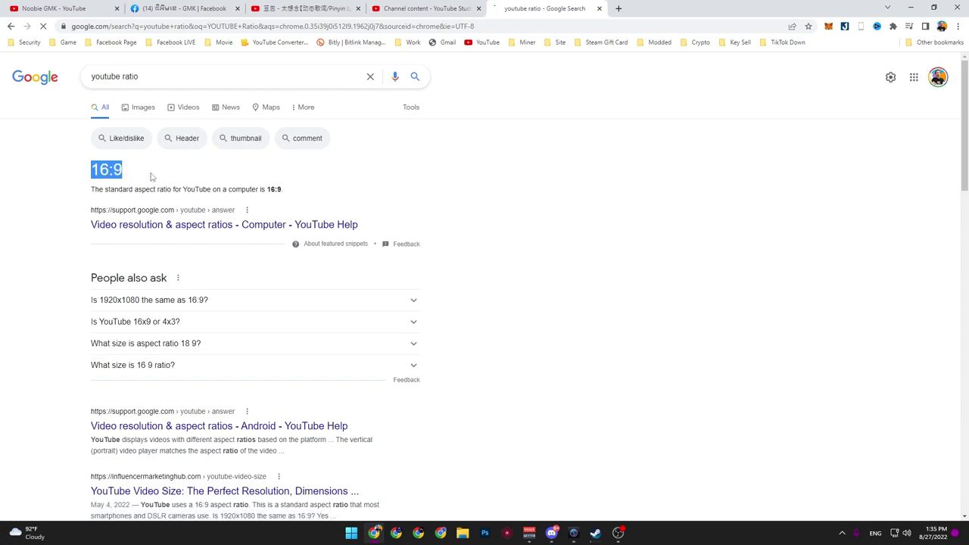
left_click(529, 182)
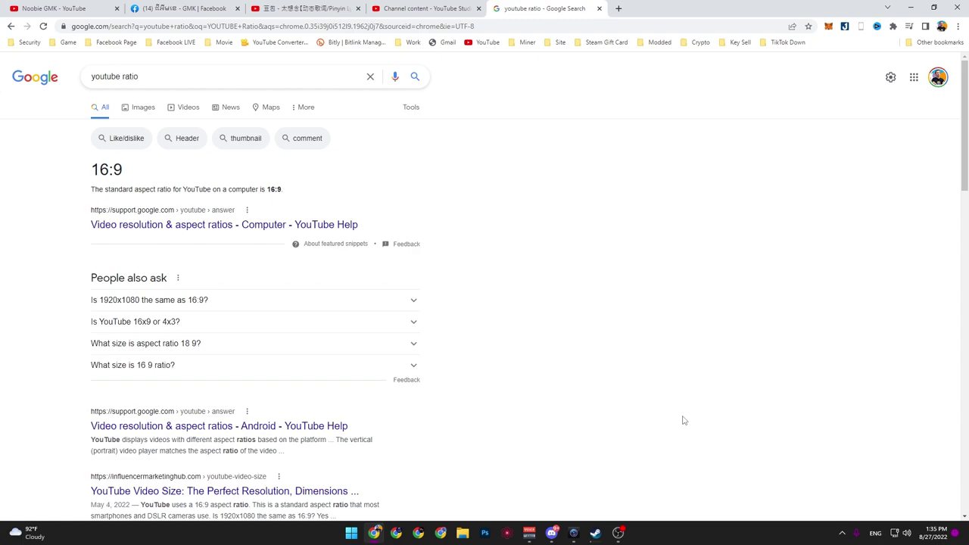
Step: Expand the related question "Is 1920x1080 the same as 16:9?" and read its answer
left_click(198, 303)
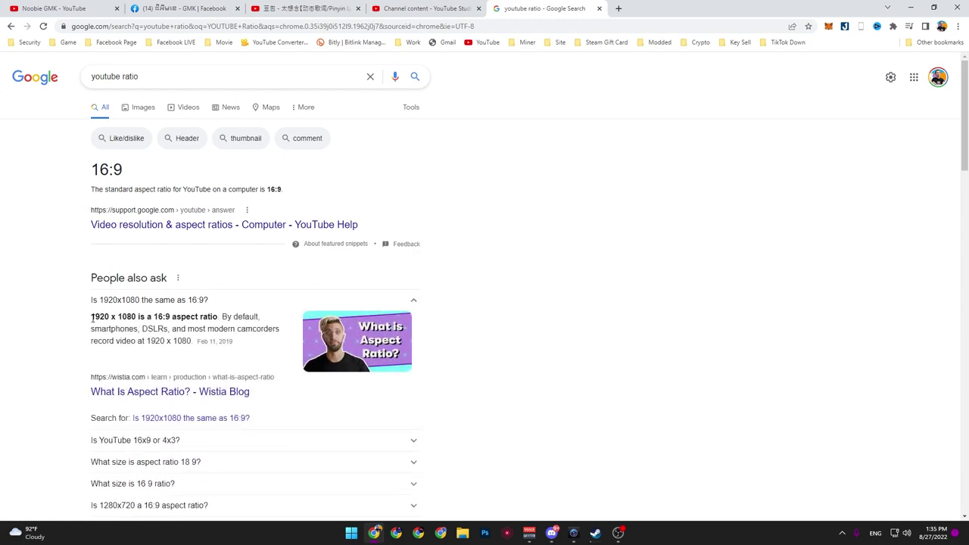
left_click_drag(90, 298, 137, 318)
left_click(497, 181)
scroll(217, 361, "down", 2)
scroll(353, 212, "up", 2)
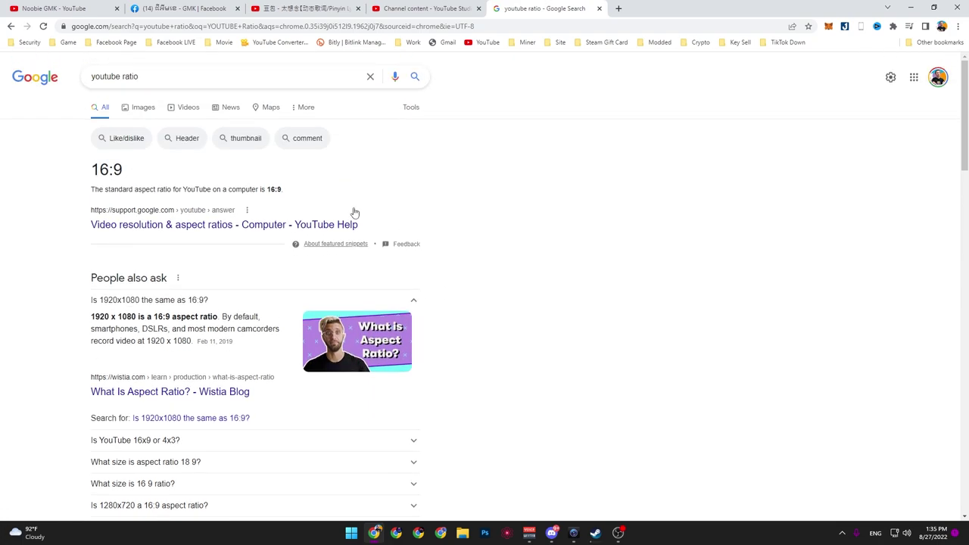
Step: Check the upload details page, then return to the search results and highlight the 16:9 answer again
left_click(438, 9)
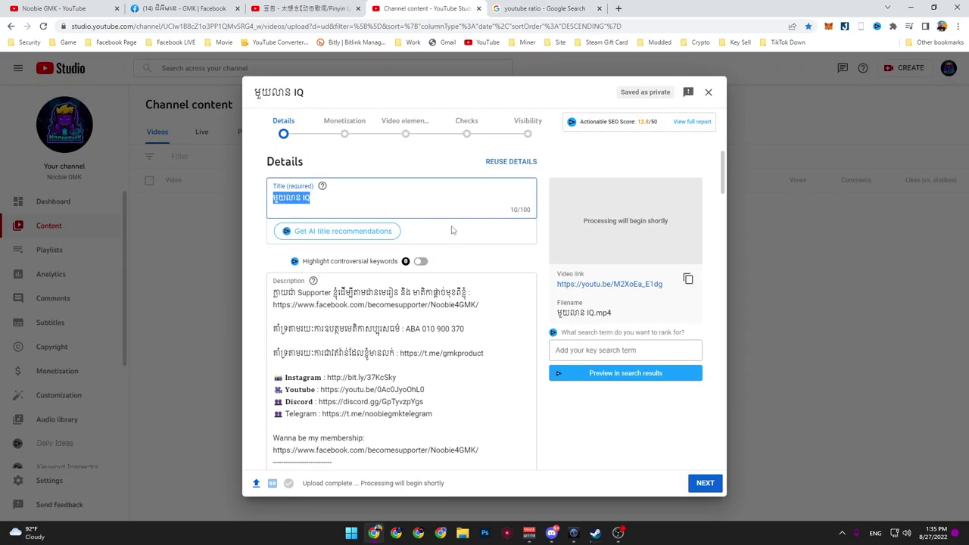
left_click(544, 9)
left_click_drag(92, 170, 229, 173)
left_click(310, 189)
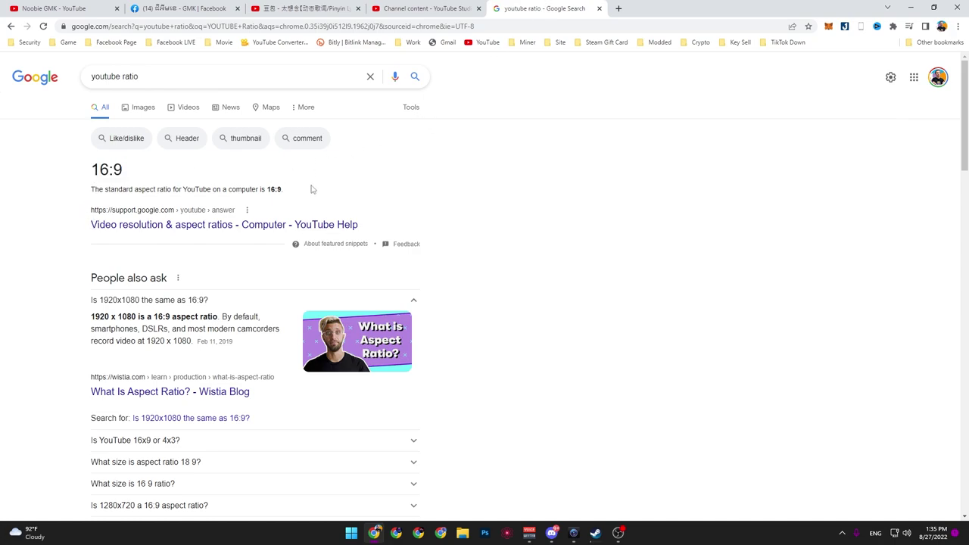
left_click_drag(310, 189, 288, 180)
left_click(97, 169)
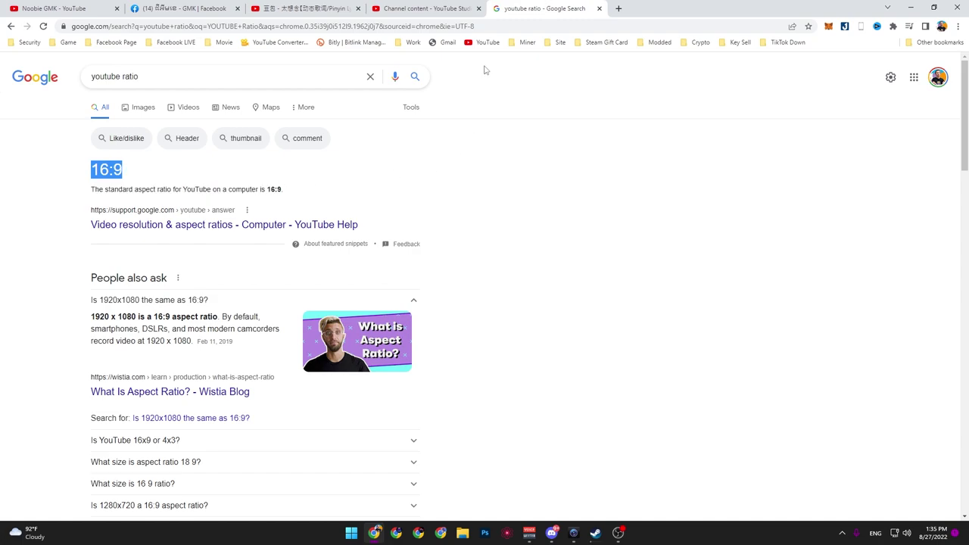
Step: Return to the YouTube Studio upload and highlight the video's existing title to point it out
left_click(452, 18)
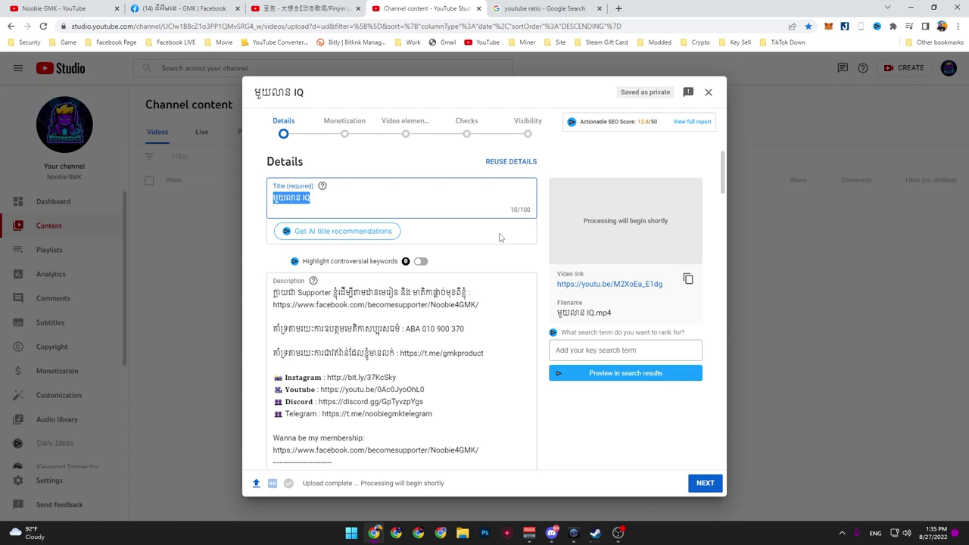
left_click(325, 200)
triple_click(326, 200)
left_click(326, 200)
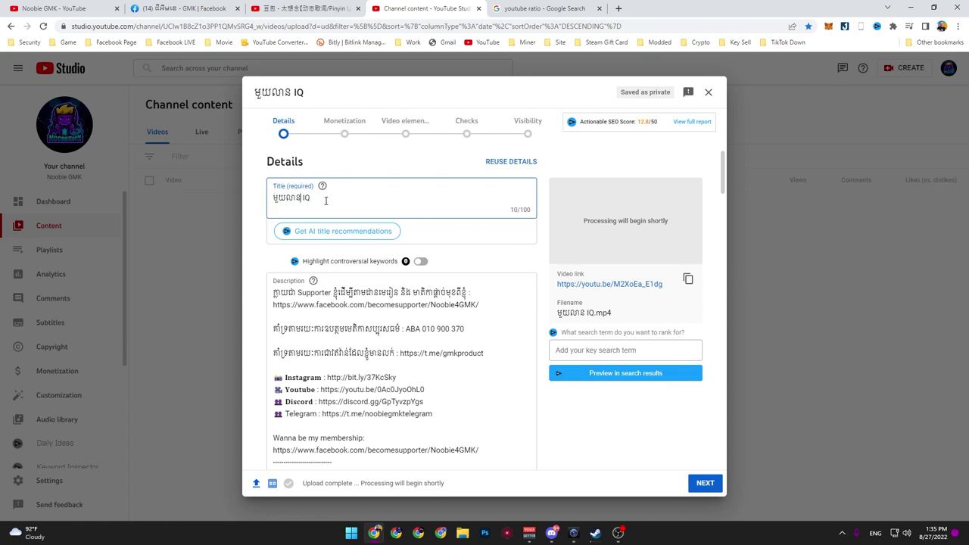
triple_click(326, 200)
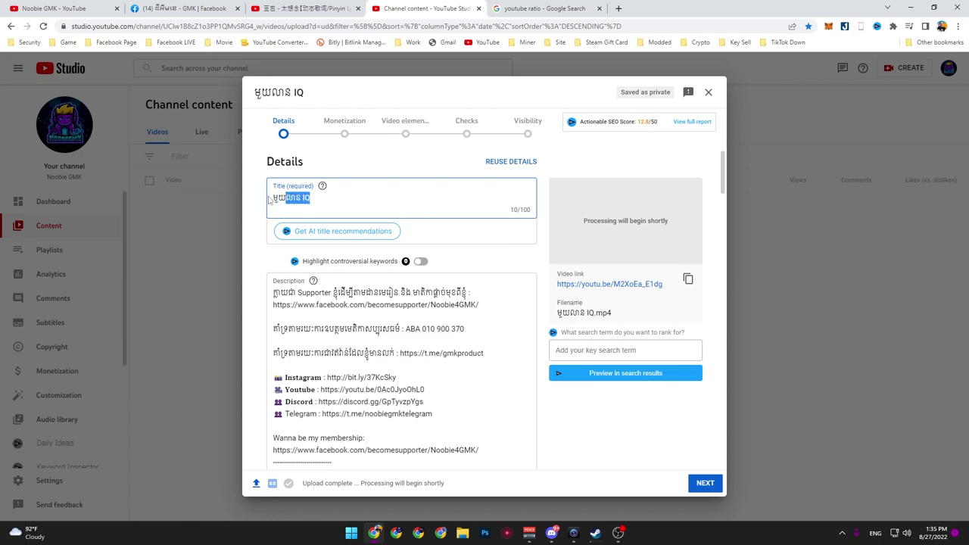
left_click(395, 203)
left_click_drag(478, 199, 238, 193)
left_click(415, 204)
left_click_drag(437, 199, 227, 195)
left_click(400, 204)
Step: Replace the video title with "ហ្គេមសប្បាយសប្បាយគ្នាច្រើន | មួយលាន IQ | Pico Park Khmer Team"
left_click_drag(371, 195, 114, 174)
key("BackSpace")
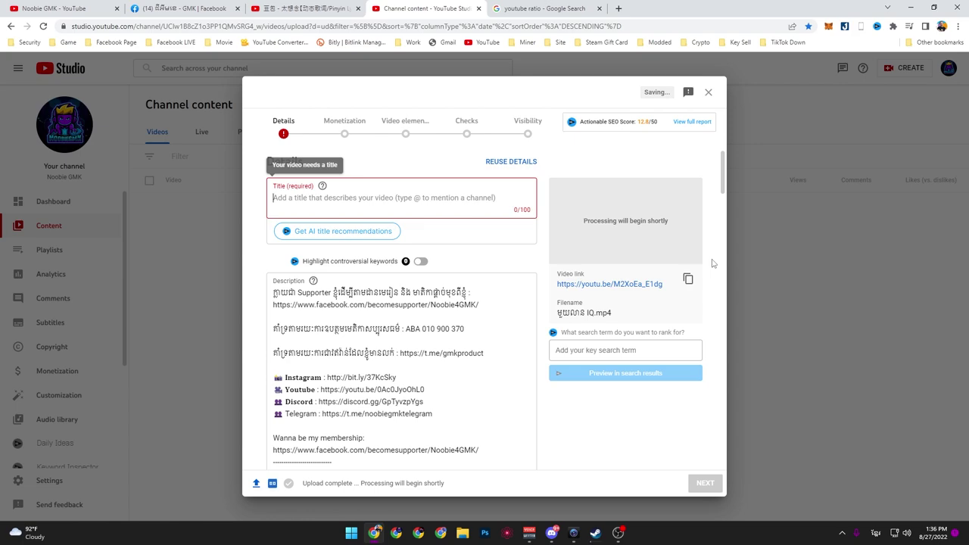
type("ហ្គេមសបុ")
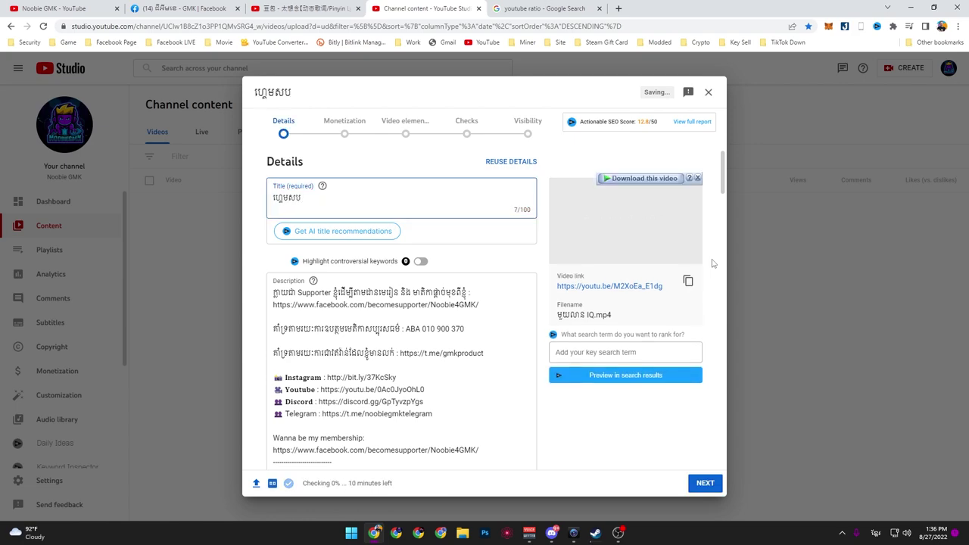
type("បាយសប្បាយគ")
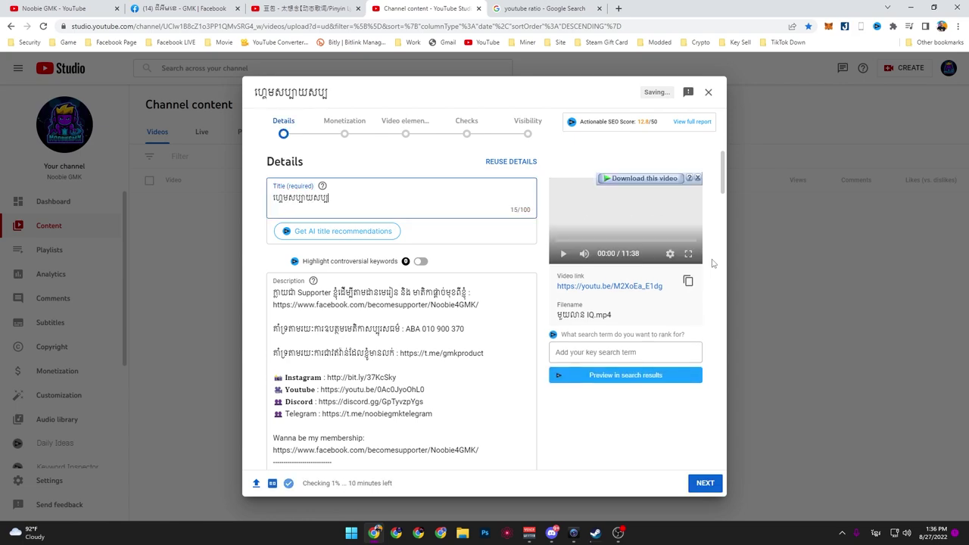
type("្នាច្រើន")
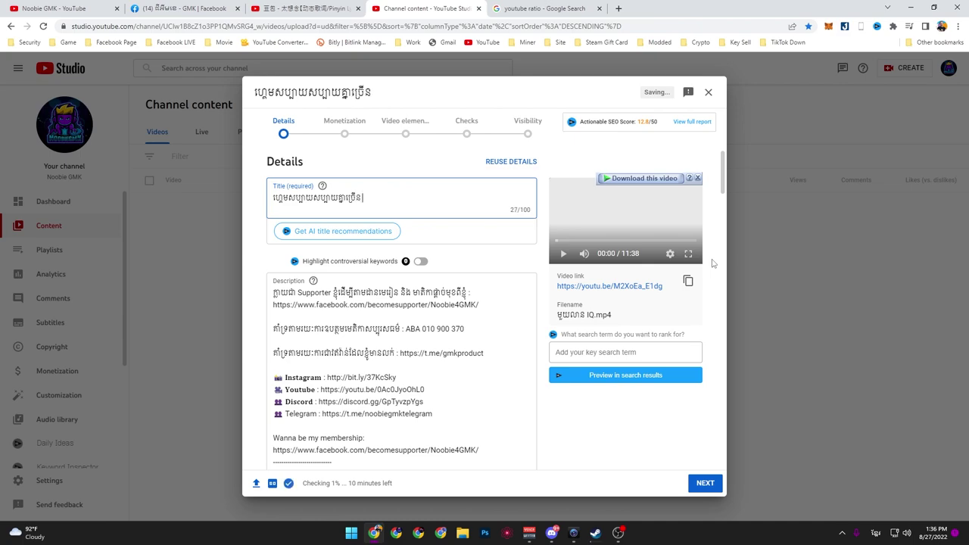
type(" ។ មួយលាន")
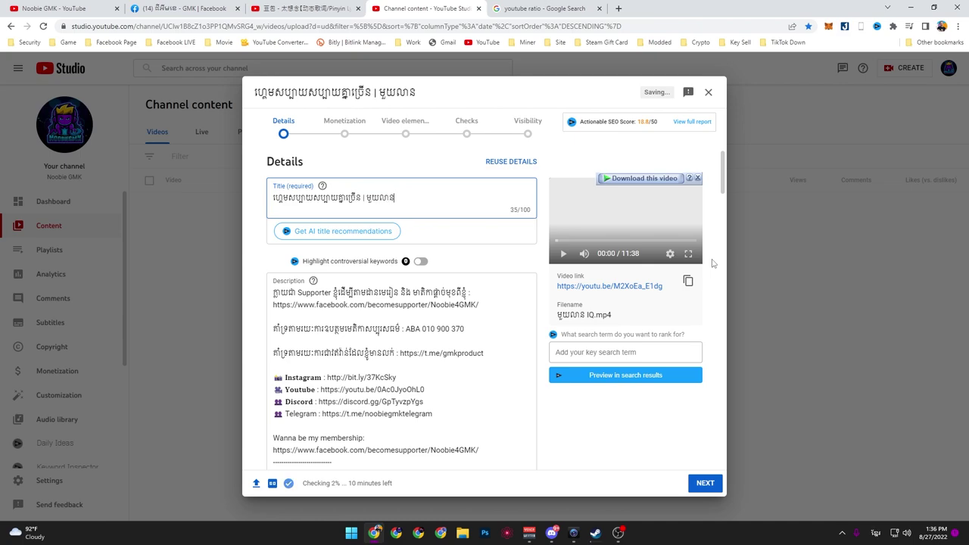
type(" IQ")
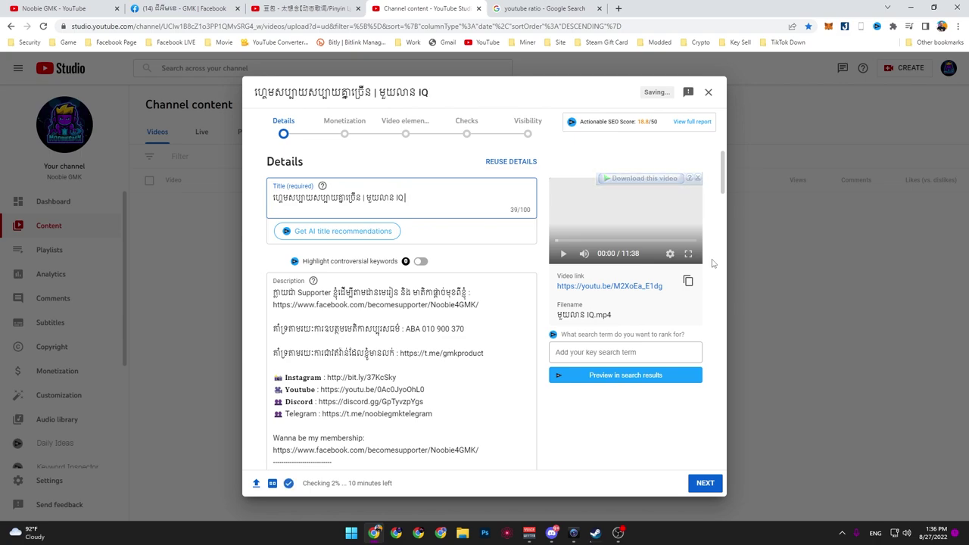
type(" | Pico Park")
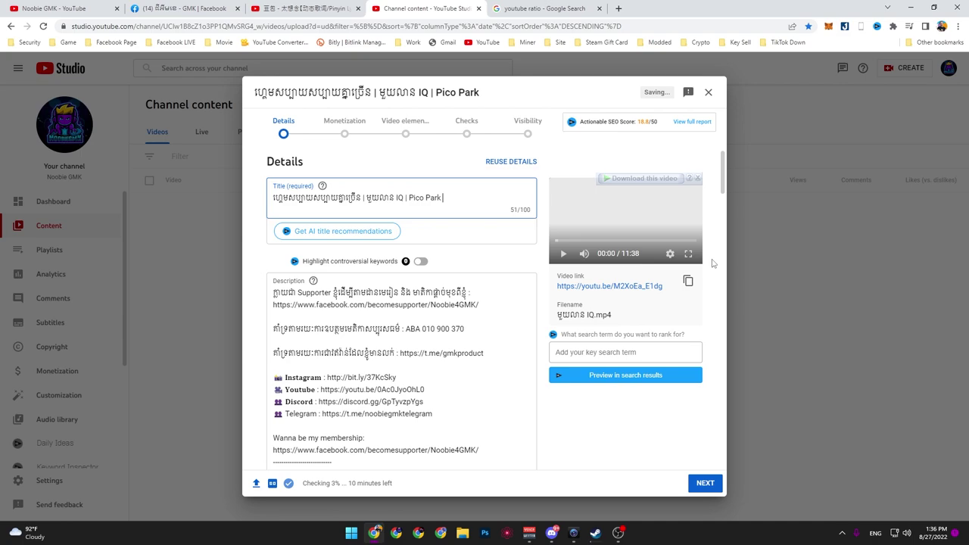
type("Khmer Team")
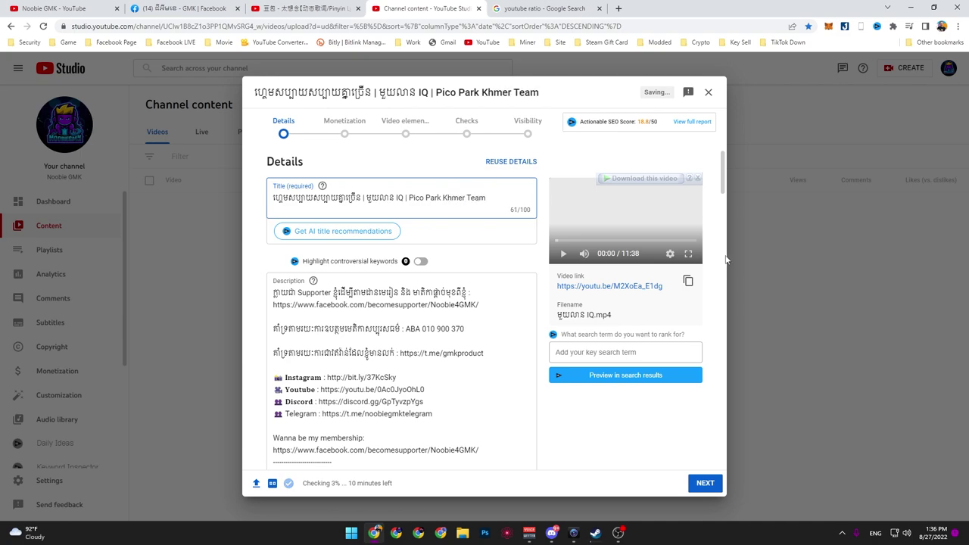
Step: Review the new title by highlighting all of it and the part starting at "| Pico Park"
left_click_drag(504, 200, 263, 212)
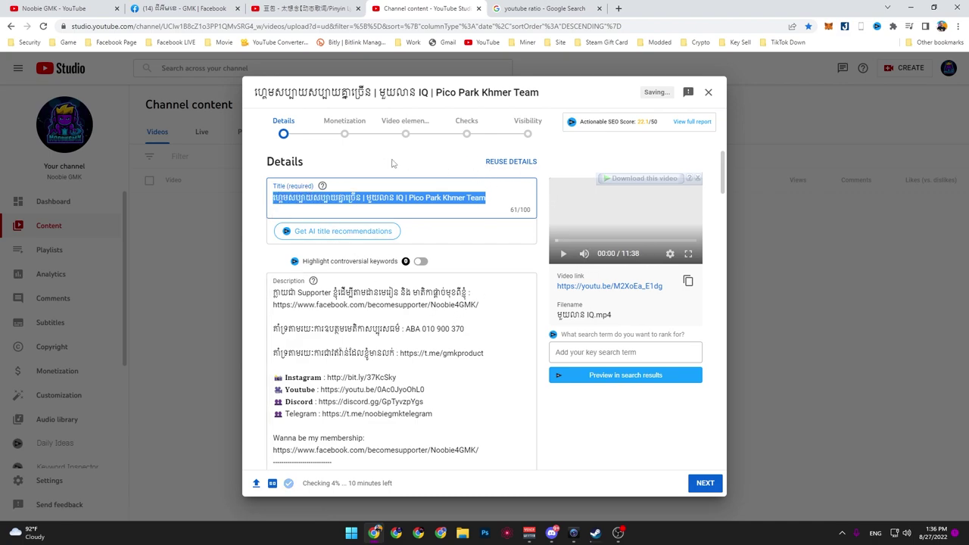
left_click(273, 203)
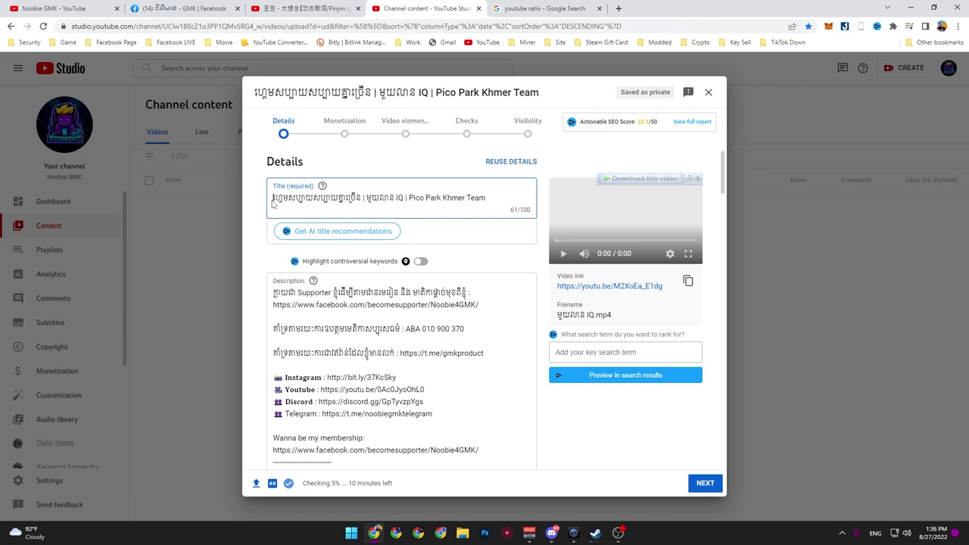
left_click(422, 219)
left_click_drag(406, 198, 455, 198)
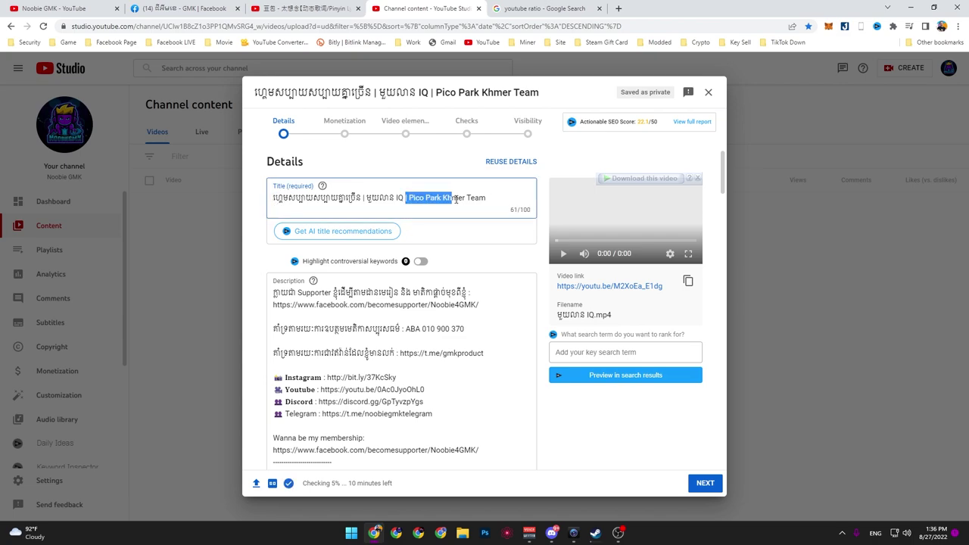
left_click(454, 227)
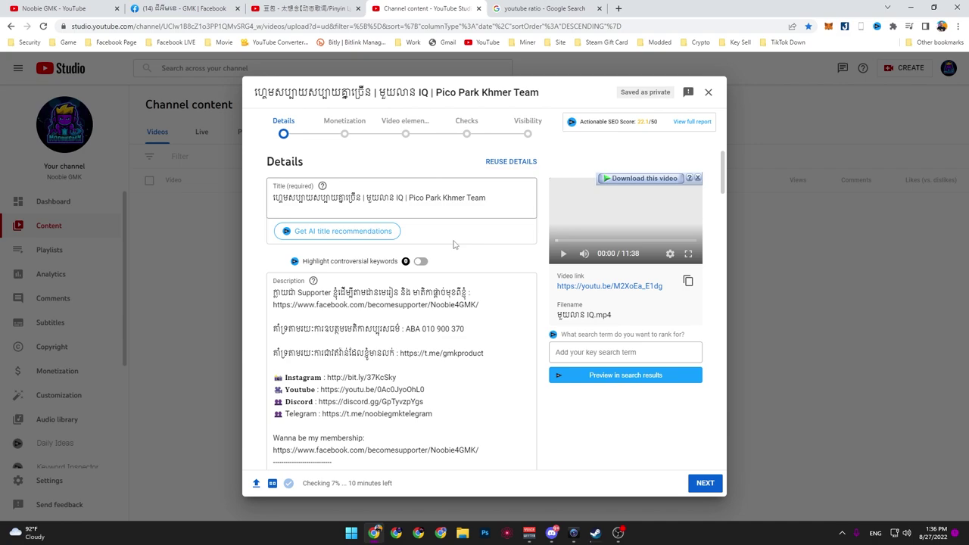
Step: Insert two blank lines above the first line of the video description, and remove them again
scroll(455, 250, "down", 3)
scroll(447, 286, "up", 3)
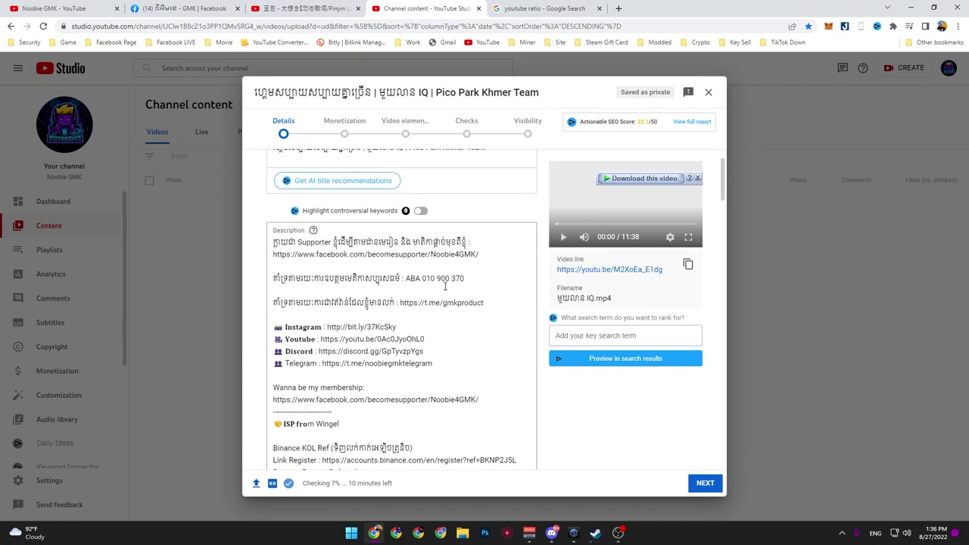
left_click(386, 266)
mouse_move(315, 233)
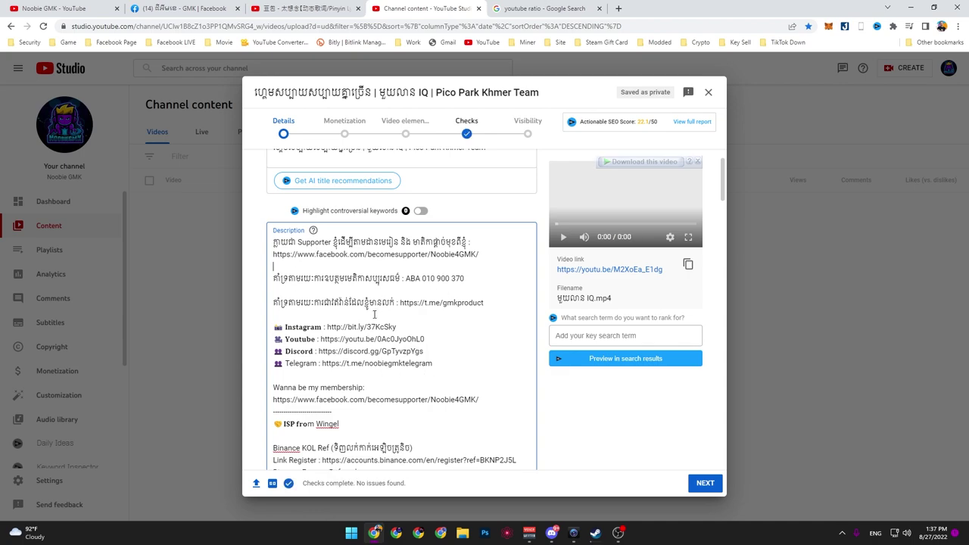
scroll(292, 212, "down", 1)
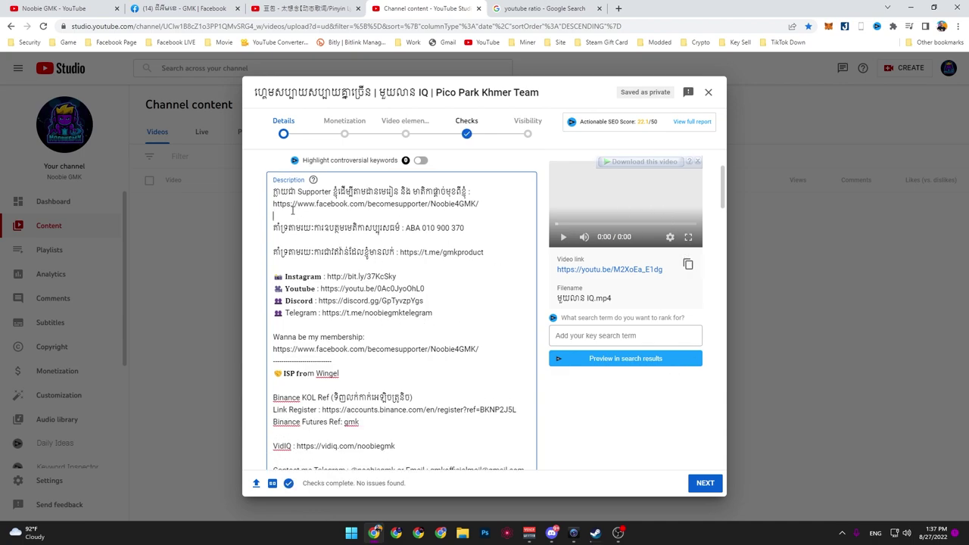
left_click(274, 192)
key("Return")
key("Return")
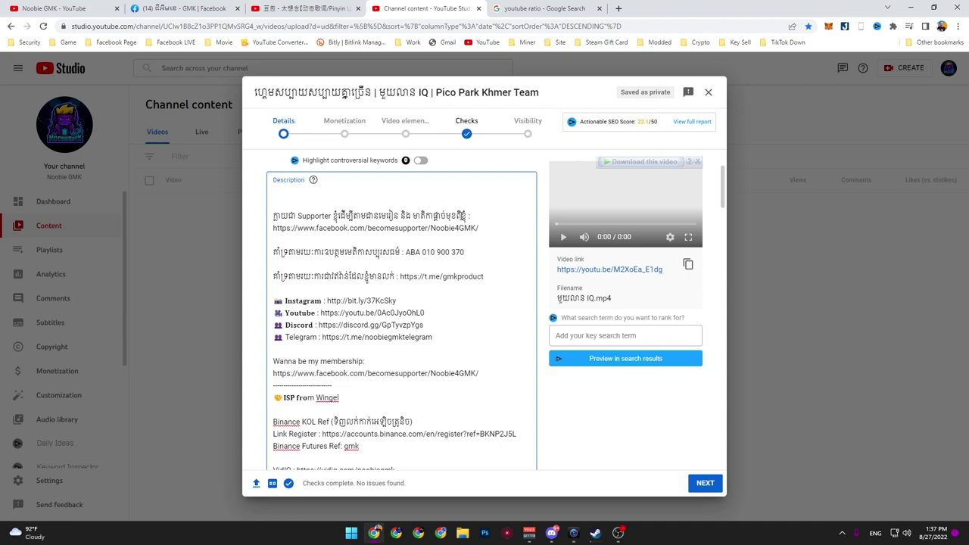
key("BackSpace")
key("BackSpace")
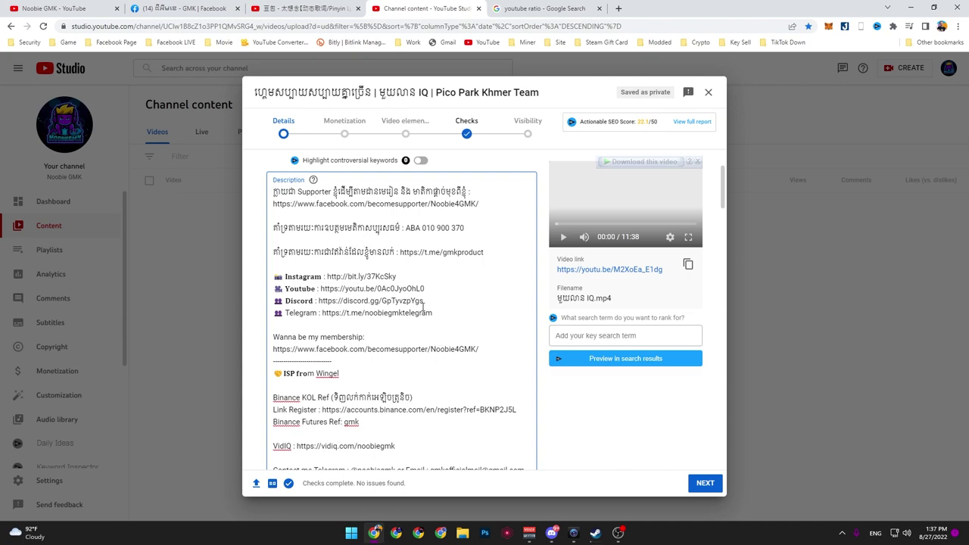
Step: Look over the whole description and highlight its opening Supporter lines with the Facebook link
scroll(289, 335, "down", 2)
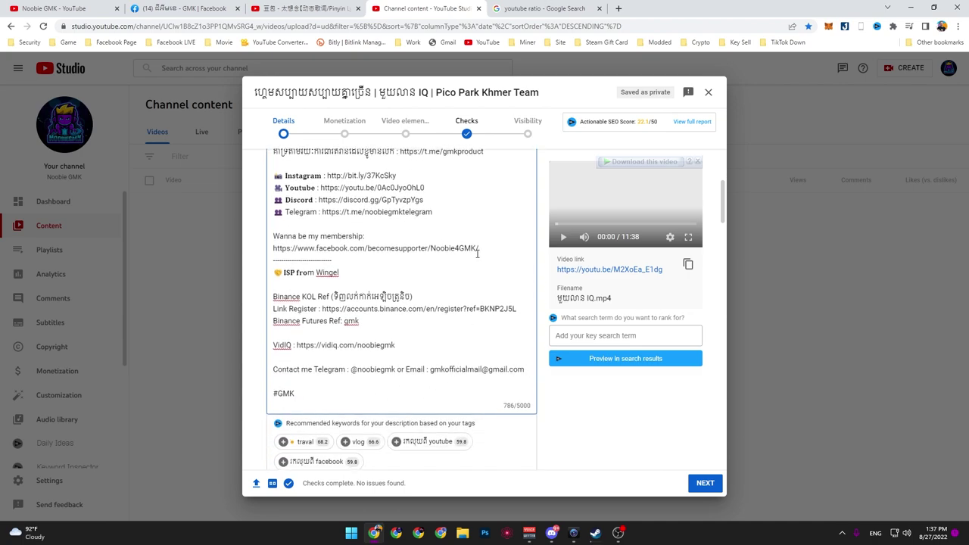
scroll(478, 254, "up", 4)
scroll(375, 405, "down", 3)
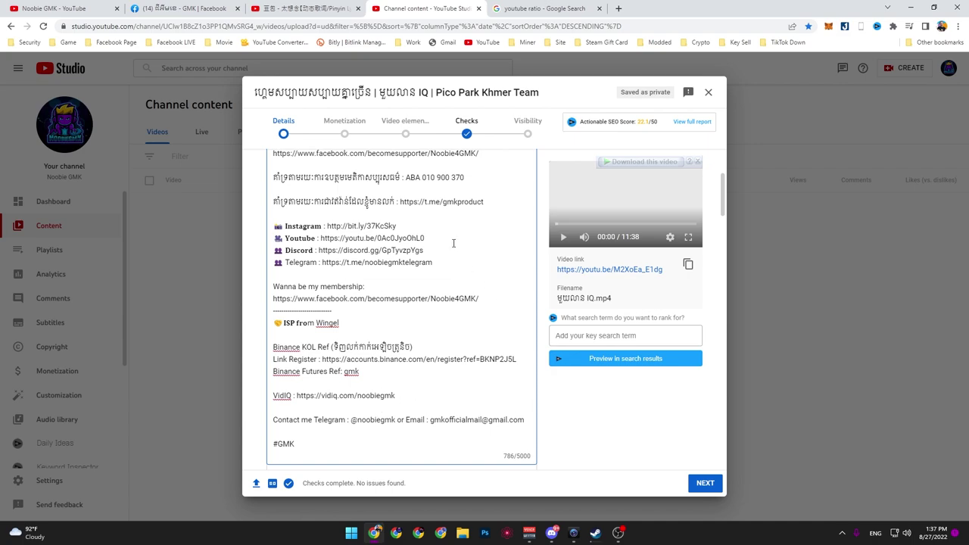
scroll(313, 371, "up", 4)
scroll(384, 342, "down", 1)
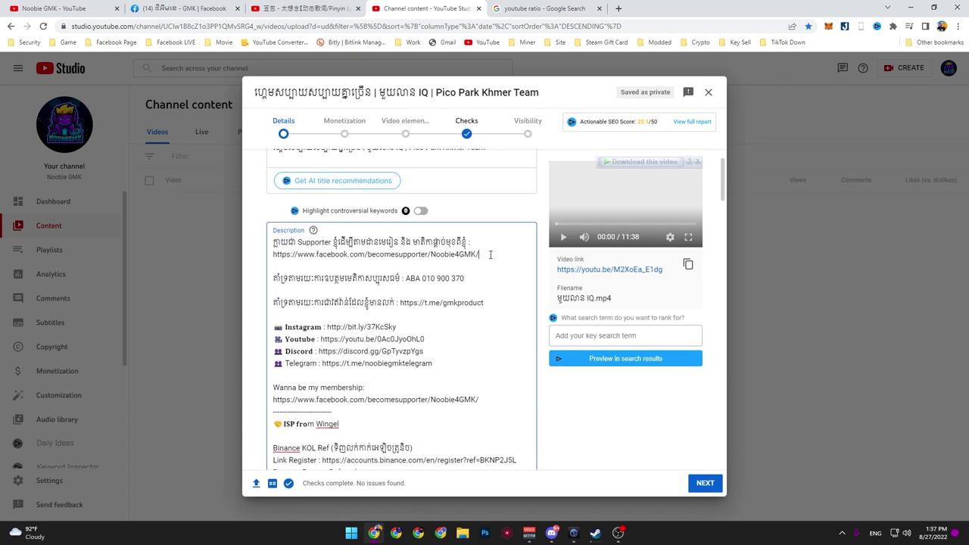
left_click_drag(490, 255, 229, 233)
left_click_drag(372, 242, 476, 242)
scroll(477, 273, "down", 1)
left_click(388, 267)
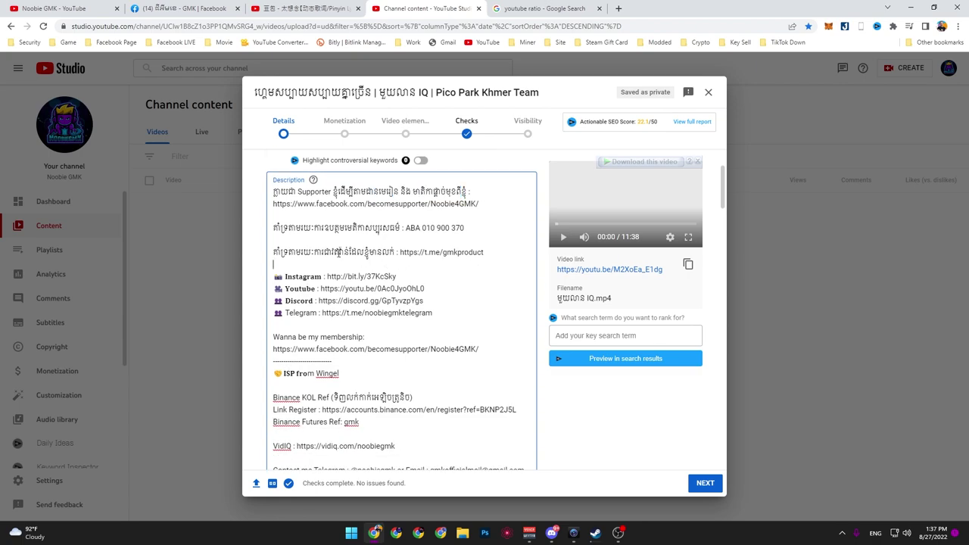
Step: Highlight the description's ABA donation line and the line with the product Telegram link to point them out
left_click_drag(274, 228, 410, 229)
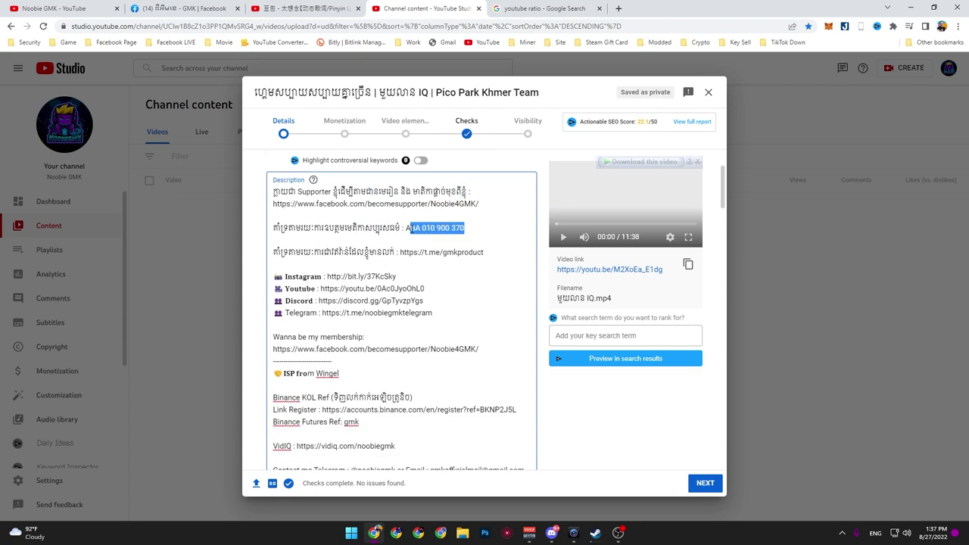
scroll(313, 211, "down", 1)
left_click(303, 209)
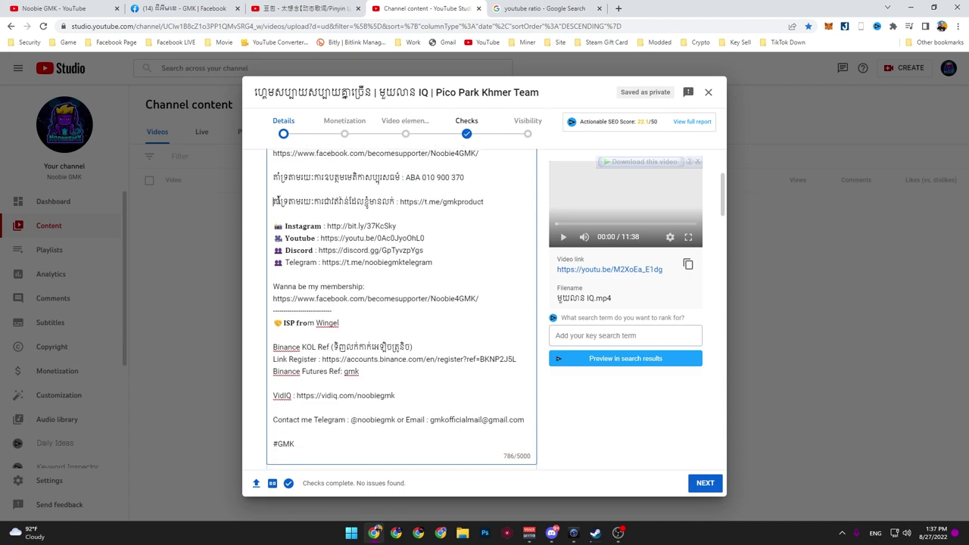
left_click_drag(274, 202, 303, 203)
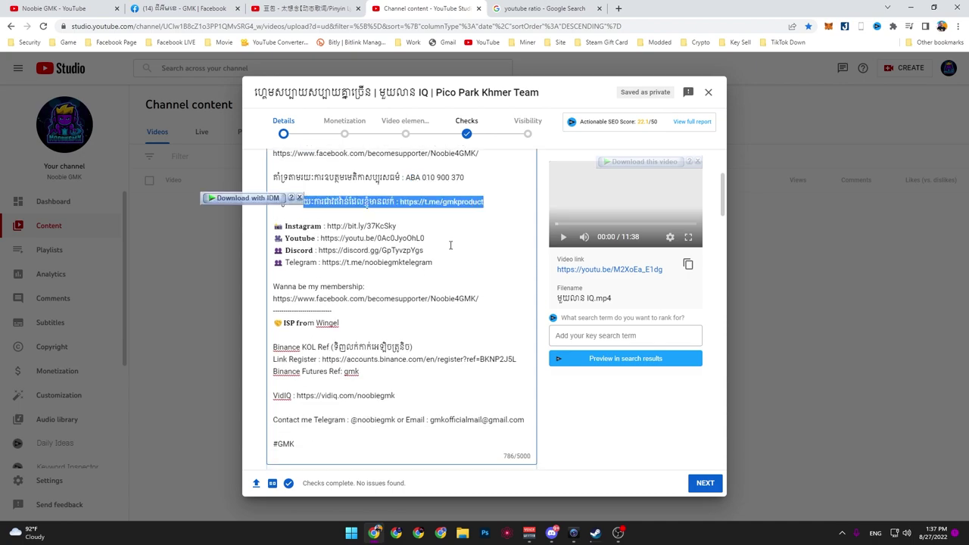
left_click(450, 246)
Step: Highlight the social media links and the "Wanna be my membership" link in the description
left_click_drag(434, 262, 274, 225)
left_click(379, 271)
scroll(461, 270, "down", 1)
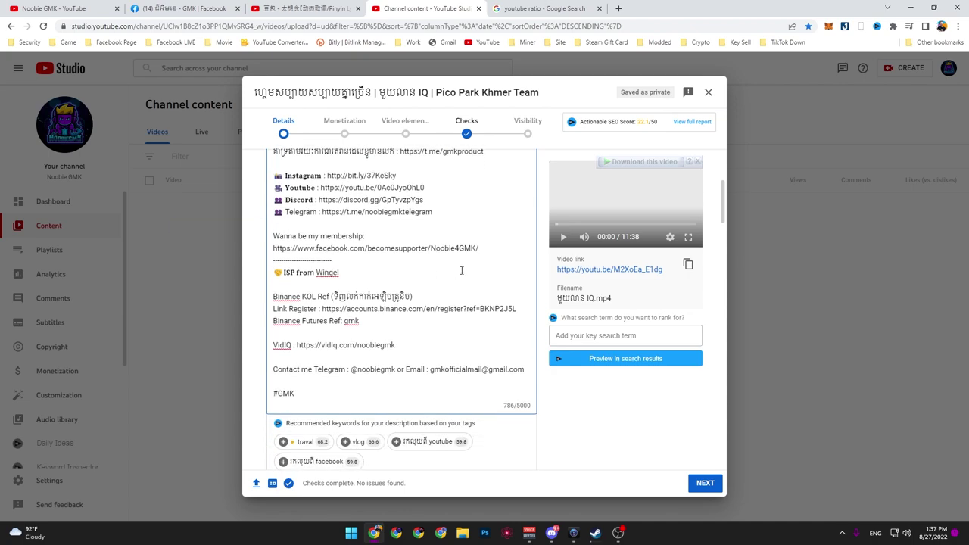
left_click_drag(489, 248, 230, 240)
left_click(429, 270)
Step: Highlight the Binance referral lines near the end of the description to point them out
scroll(387, 303, "down", 1)
scroll(386, 303, "down", 3)
scroll(285, 230, "up", 1)
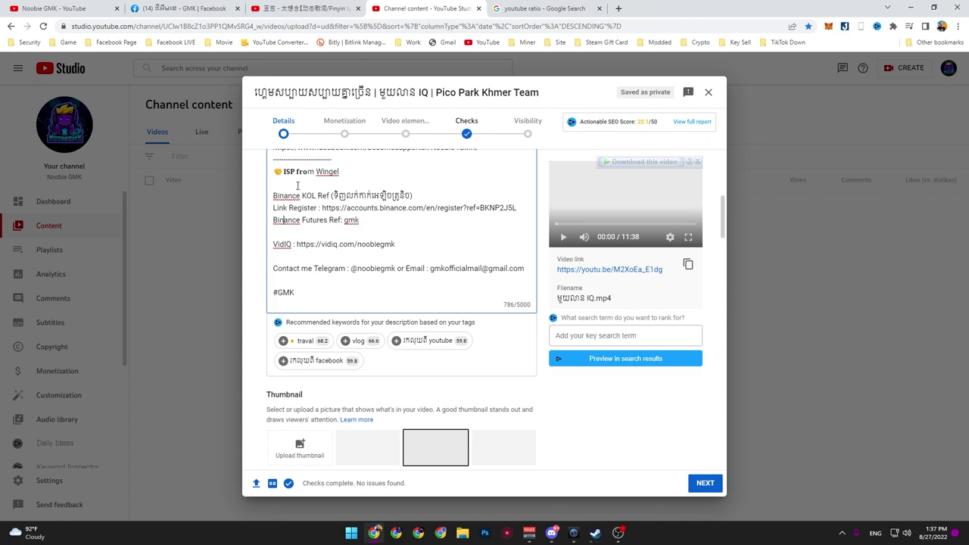
mouse_move(274, 196)
left_mouse_down()
mouse_move(441, 202)
mouse_move(456, 226)
mouse_move(193, 192)
mouse_move(276, 196)
mouse_move(274, 155)
mouse_move(271, 195)
left_mouse_up()
left_click(433, 230)
left_click_drag(433, 230, 225, 194)
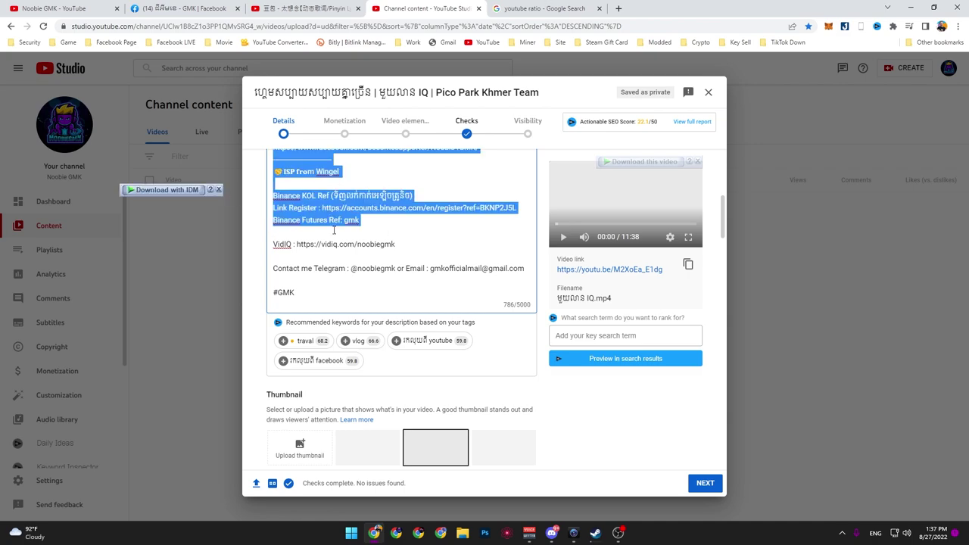
Step: Highlight the VidIQ link line in the description
left_click(382, 244)
left_click_drag(428, 243, 276, 245)
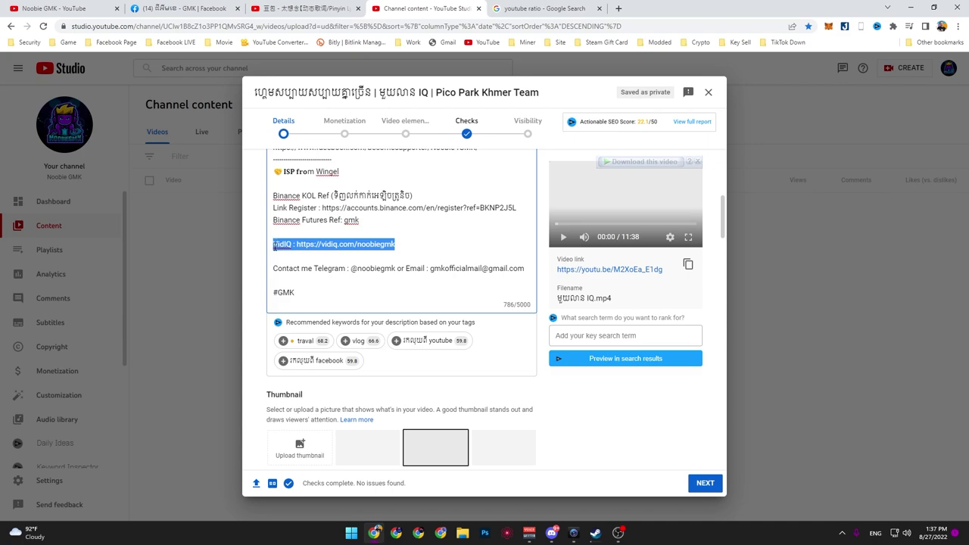
left_click_drag(274, 246, 271, 245)
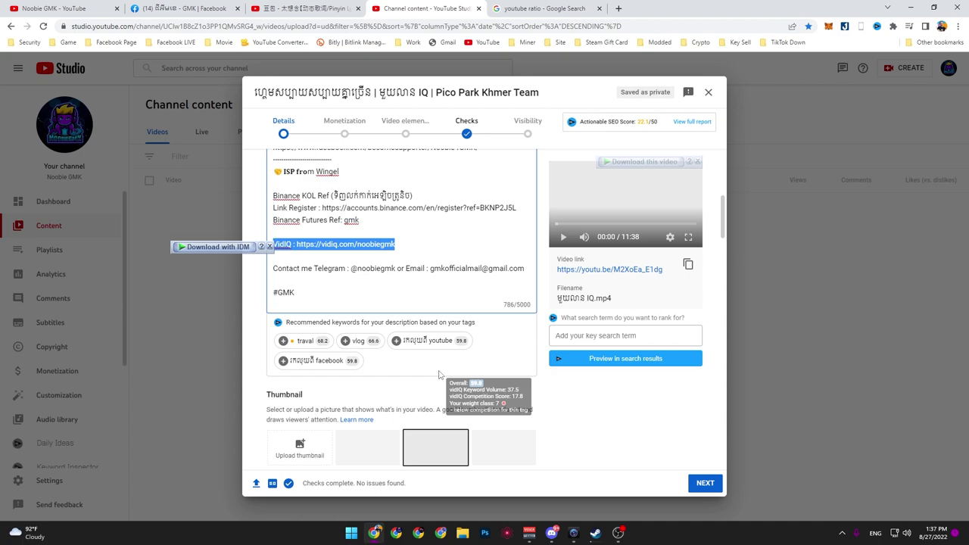
Step: Examine the recommended description keywords and the Thumbnail section of the upload details
scroll(448, 371, "down", 1)
scroll(448, 371, "up", 2)
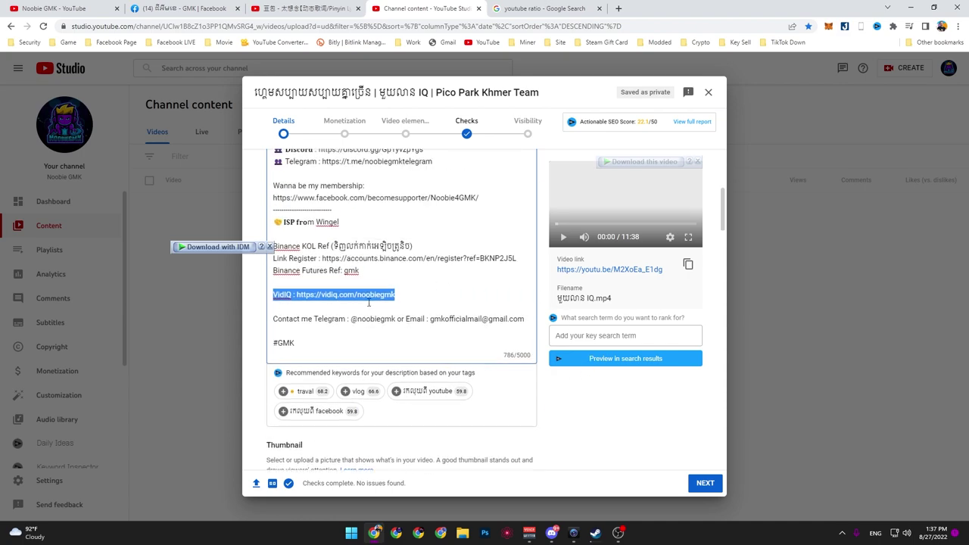
scroll(439, 391, "down", 2)
left_click(309, 290)
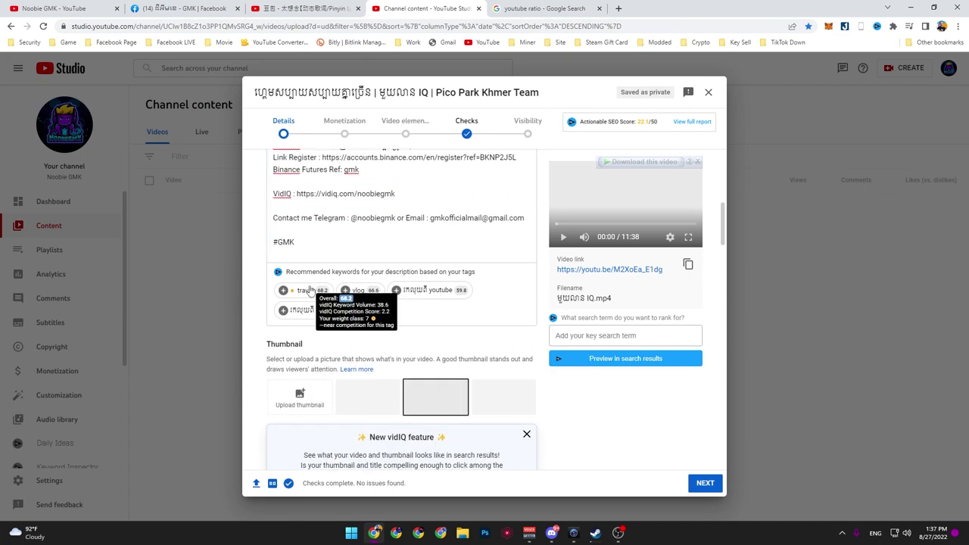
scroll(386, 337, "down", 4)
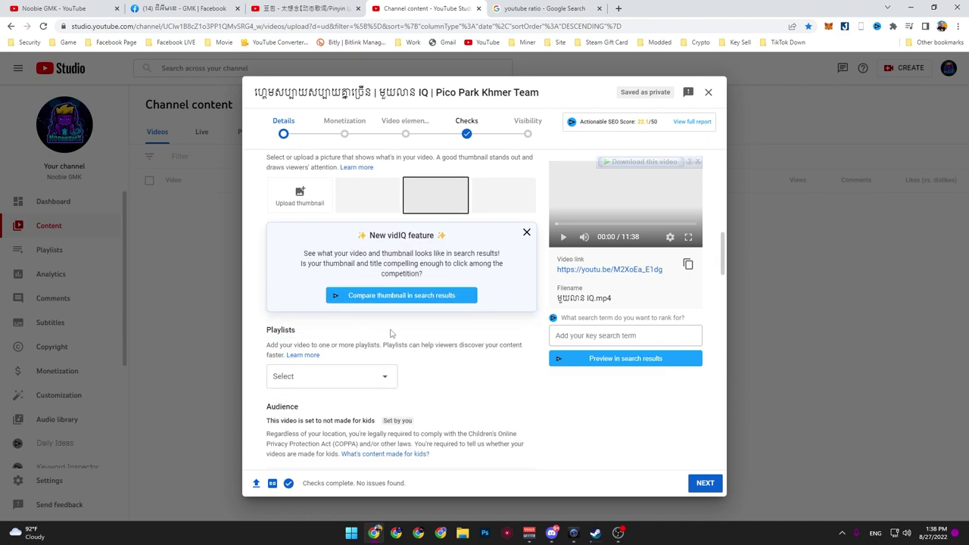
scroll(391, 334, "up", 3)
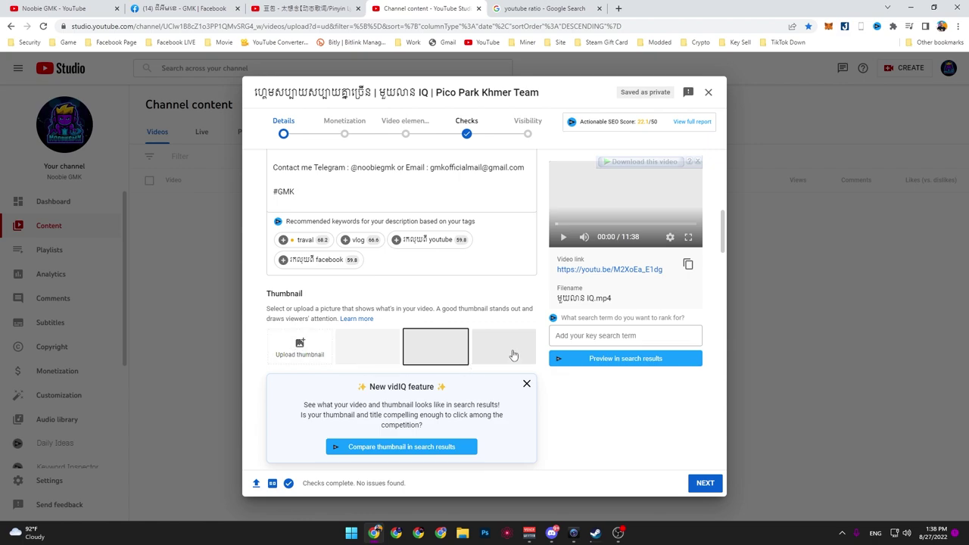
Step: Search Google for "youtube resolution thumbnail" in the tab with the earlier ratio search
left_click(545, 8)
left_click(602, 25)
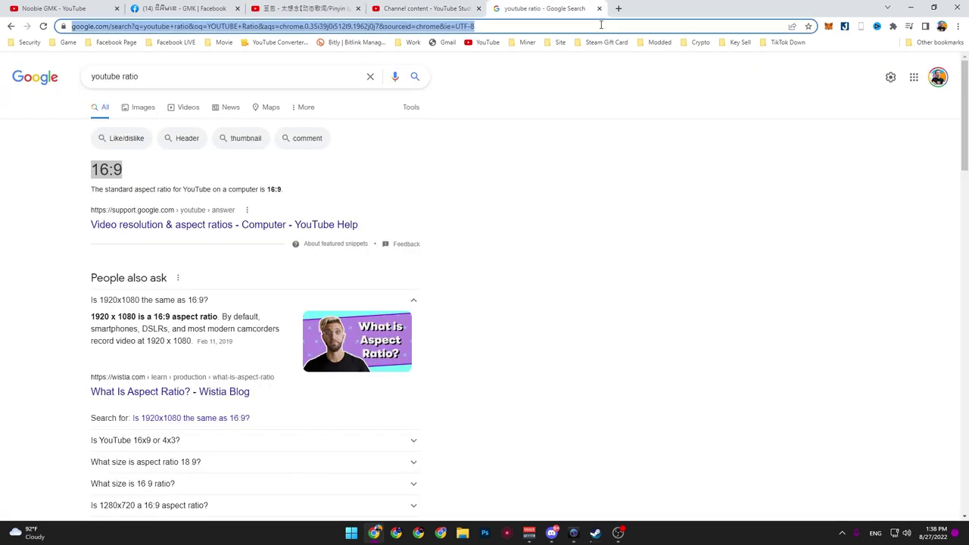
type("YOU")
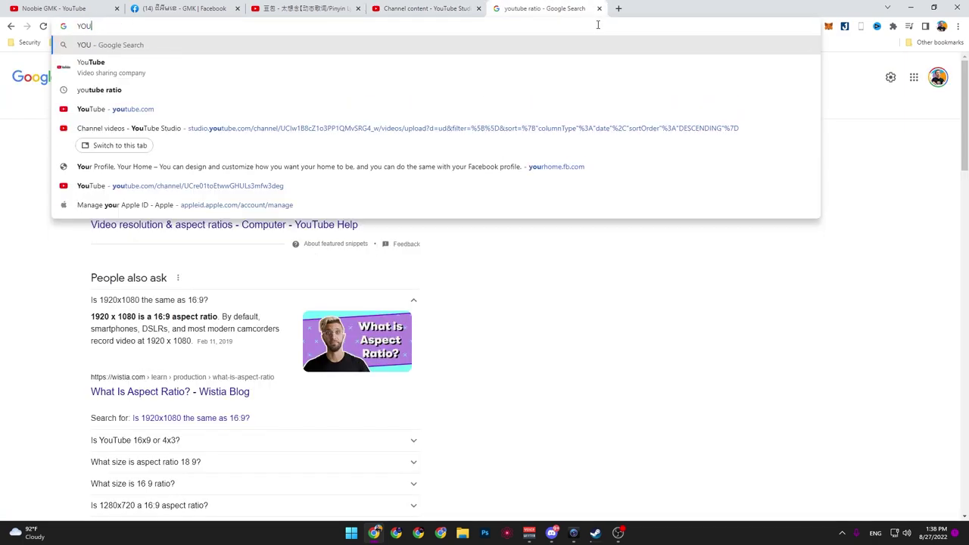
type("TUBE Re")
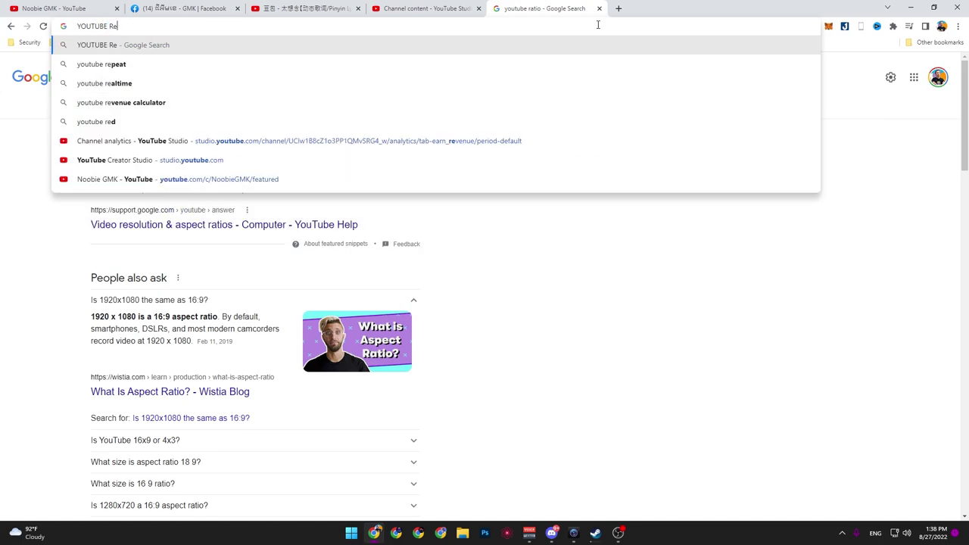
type("soluction ")
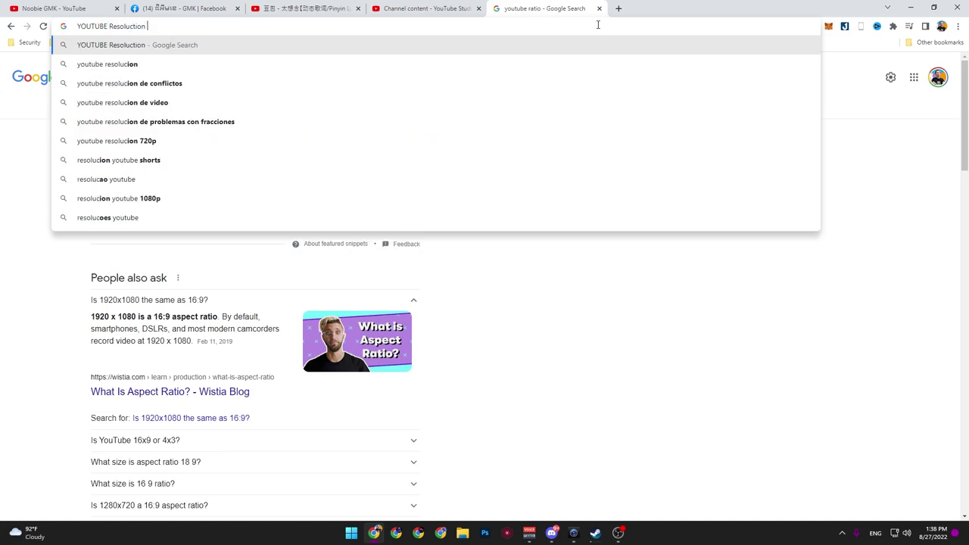
type("thum")
key("Down")
key("Return")
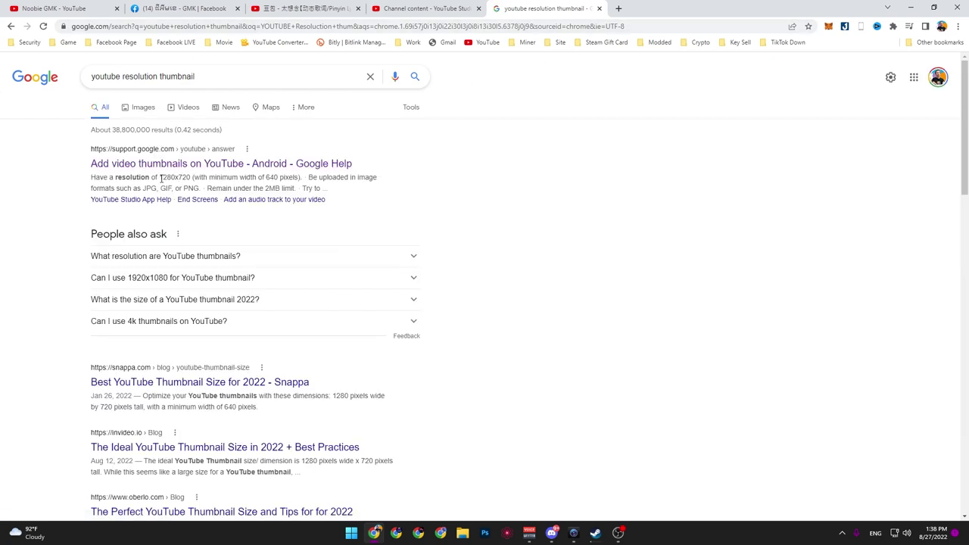
Step: Highlight the 1280x720 resolution and the thumbnail requirements in the first search result's snippet
left_click_drag(160, 177, 177, 177)
left_click(281, 182)
left_click_drag(379, 188, 131, 177)
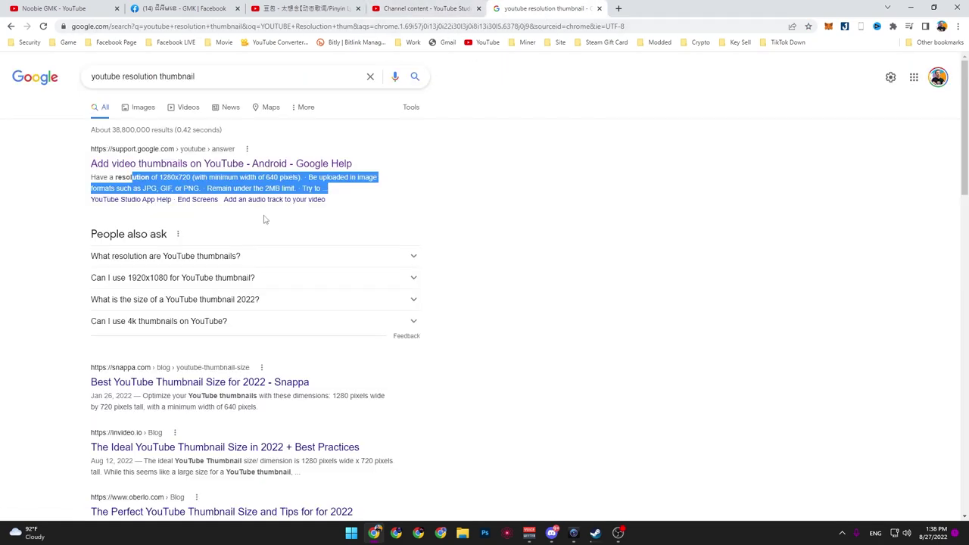
left_click(291, 188)
left_click_drag(363, 191, 127, 177)
left_click(338, 192)
left_click(266, 189)
mouse_move(266, 188)
left_mouse_down()
mouse_move(278, 188)
mouse_move(267, 188)
left_mouse_up()
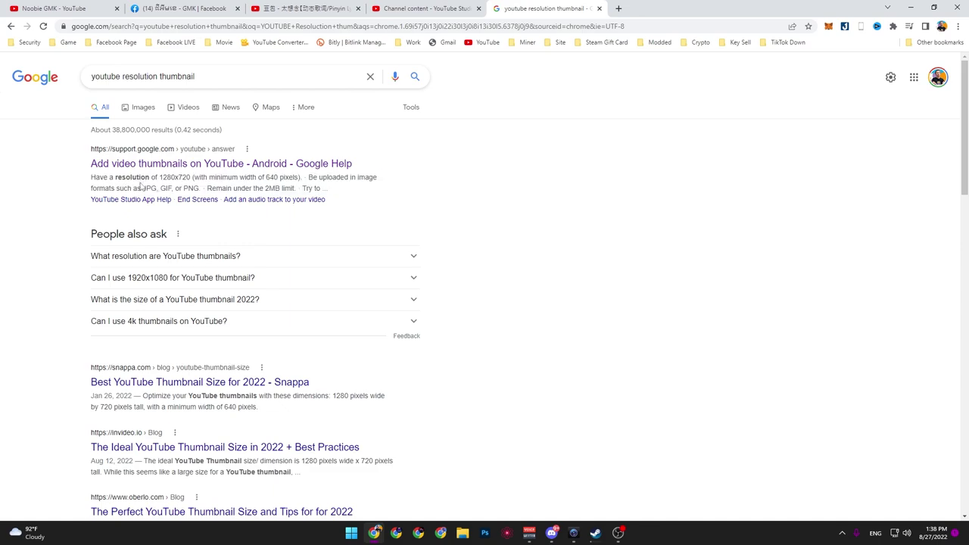
Step: Highlight the accepted thumbnail image formats JPG, GIF and PNG one after another
double_click(145, 189)
double_click(169, 190)
double_click(190, 189)
Step: Return to the YouTube Studio upload and view its thumbnail upload option and the Playlists section
left_click(424, 9)
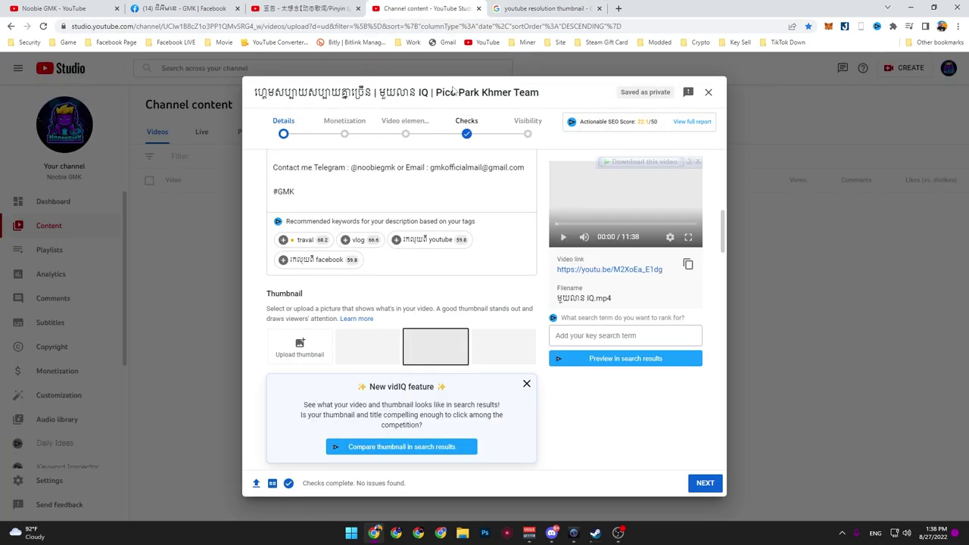
scroll(284, 354, "down", 3)
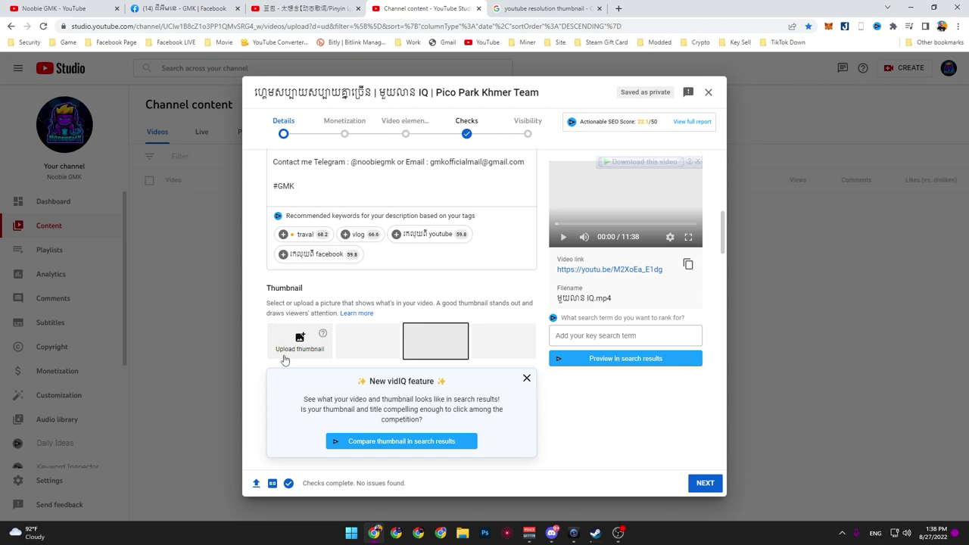
scroll(284, 353, "down", 1)
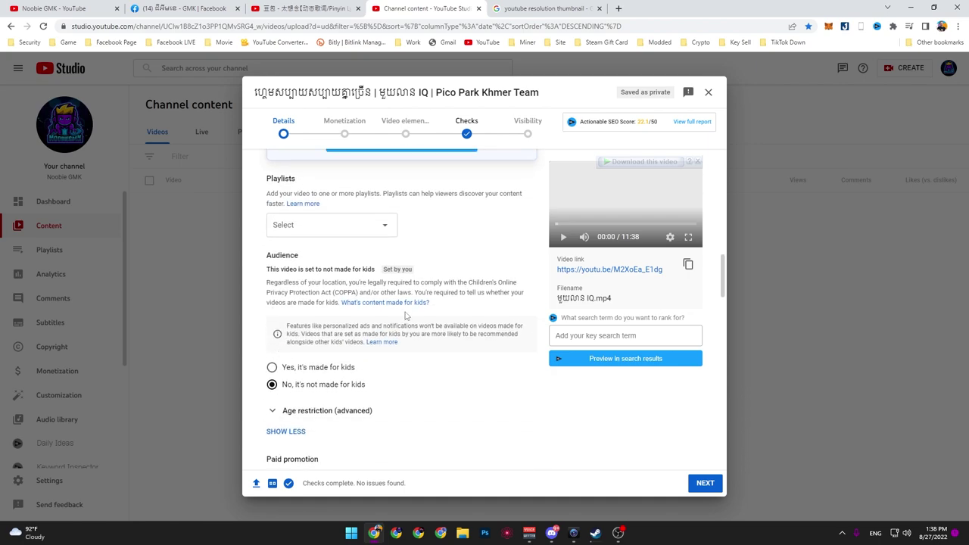
Step: View the list of available playlists without choosing any, and move on to the Audience settings
left_click(375, 232)
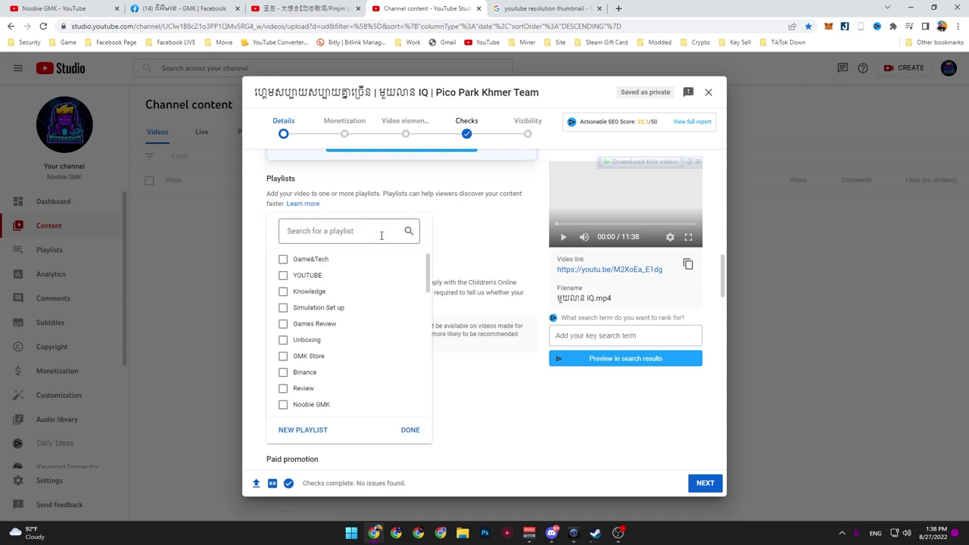
left_click(454, 271)
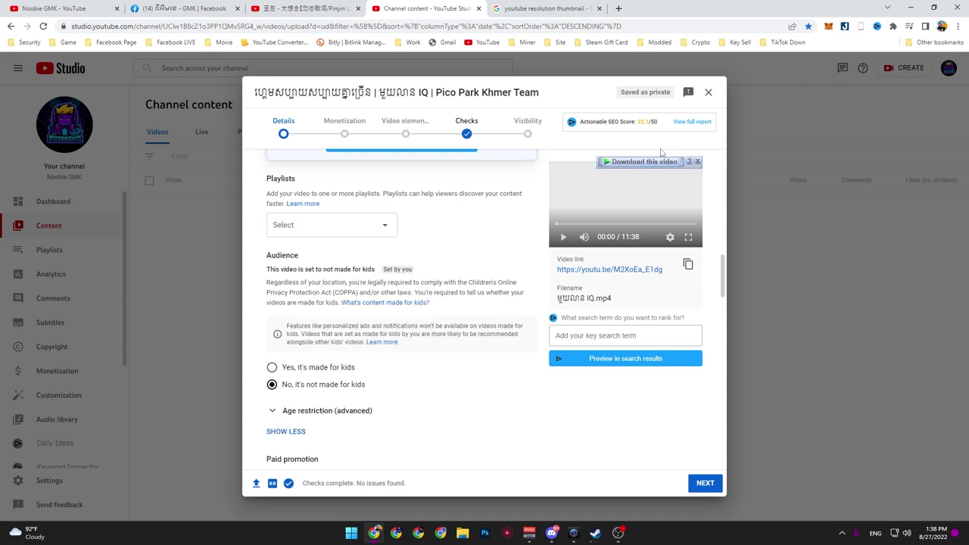
left_click(369, 233)
left_click(492, 235)
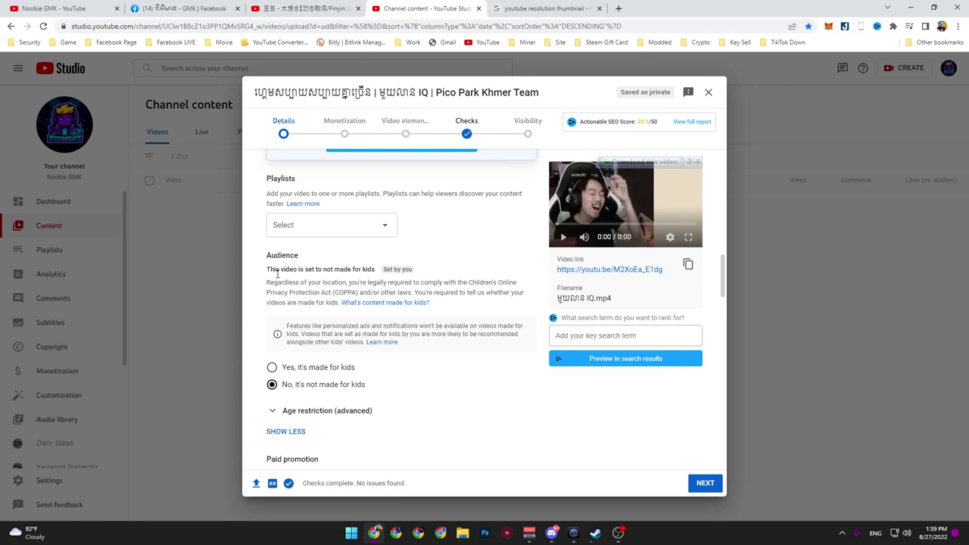
scroll(389, 282, "down", 2)
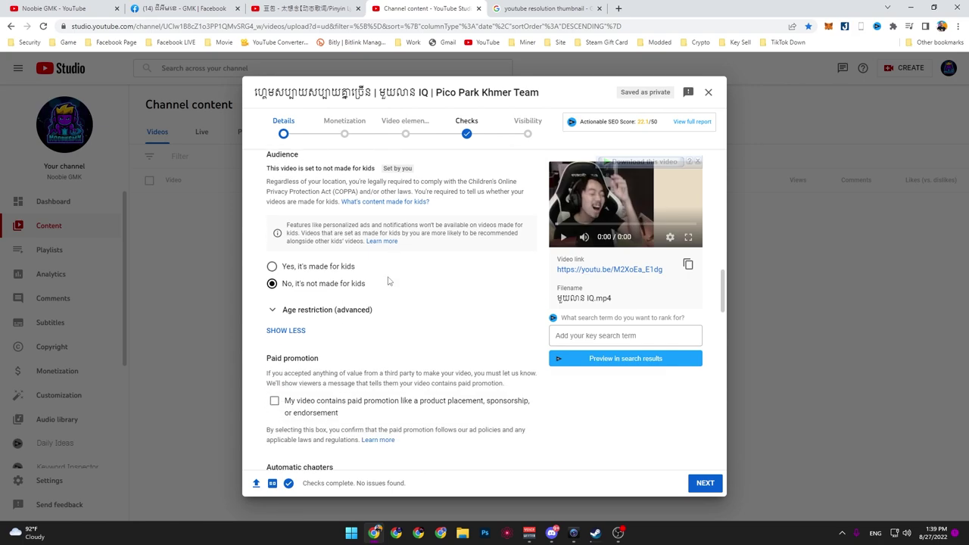
Step: Highlight the note on made-for-kids videos and view the age restriction options without changing them
left_click_drag(285, 226, 361, 241)
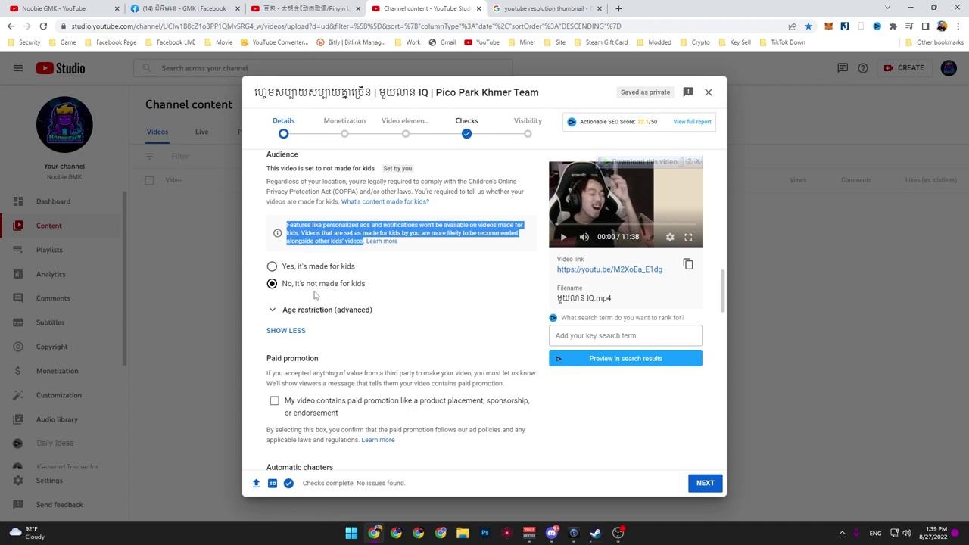
left_click(329, 318)
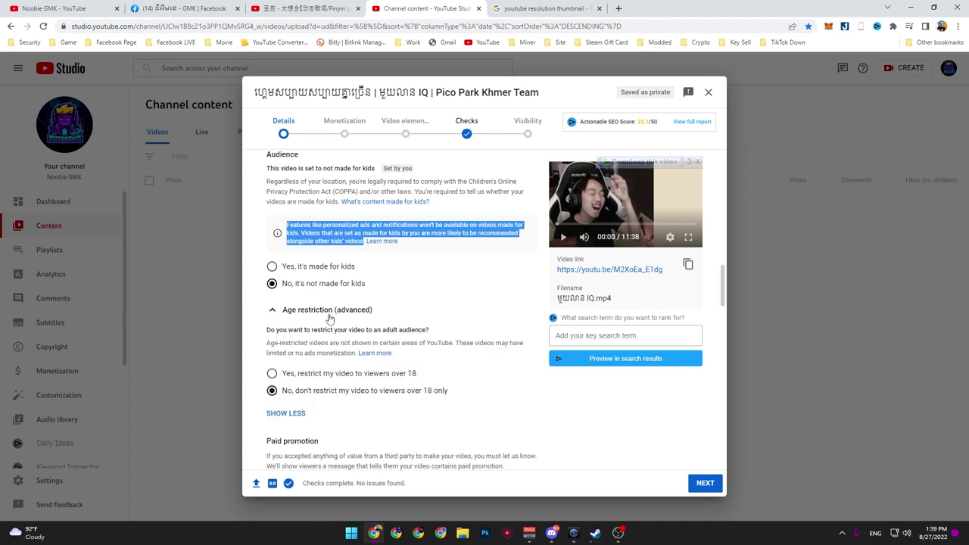
left_click(333, 311)
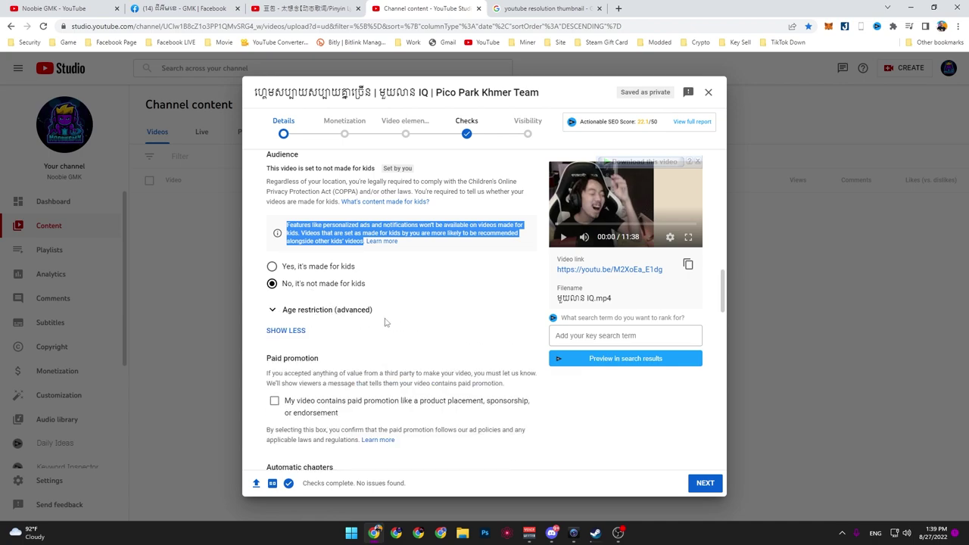
Step: Mark the video as containing paid promotion and highlight the explanation under the Paid promotion heading
scroll(385, 323, "down", 2)
scroll(378, 315, "up", 1)
scroll(375, 307, "down", 2)
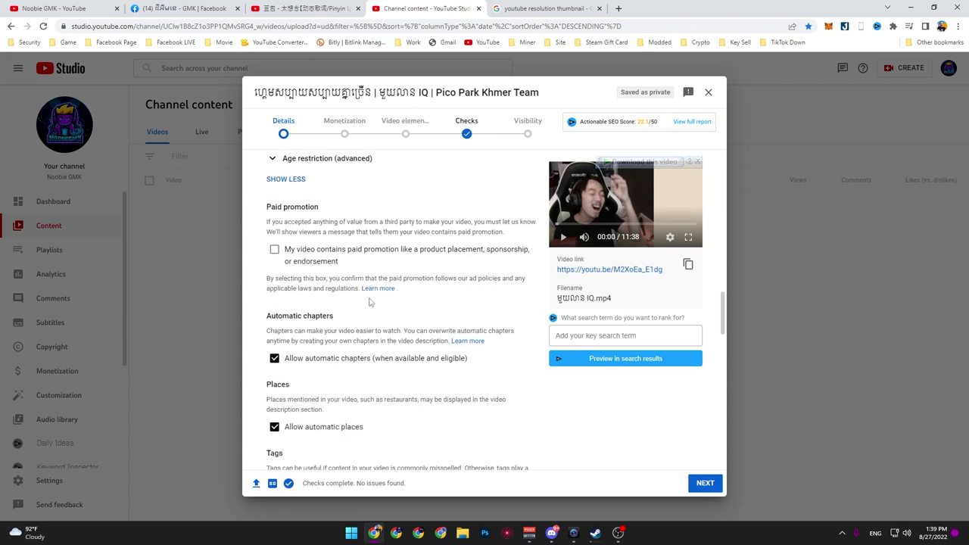
left_click_drag(268, 207, 477, 261)
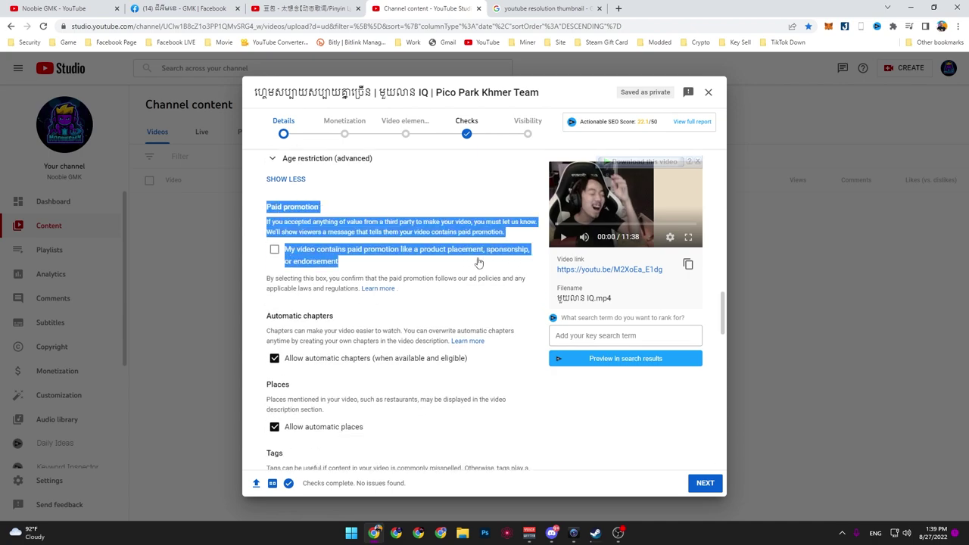
left_click(406, 268)
left_click_drag(363, 261, 307, 249)
left_click(269, 221)
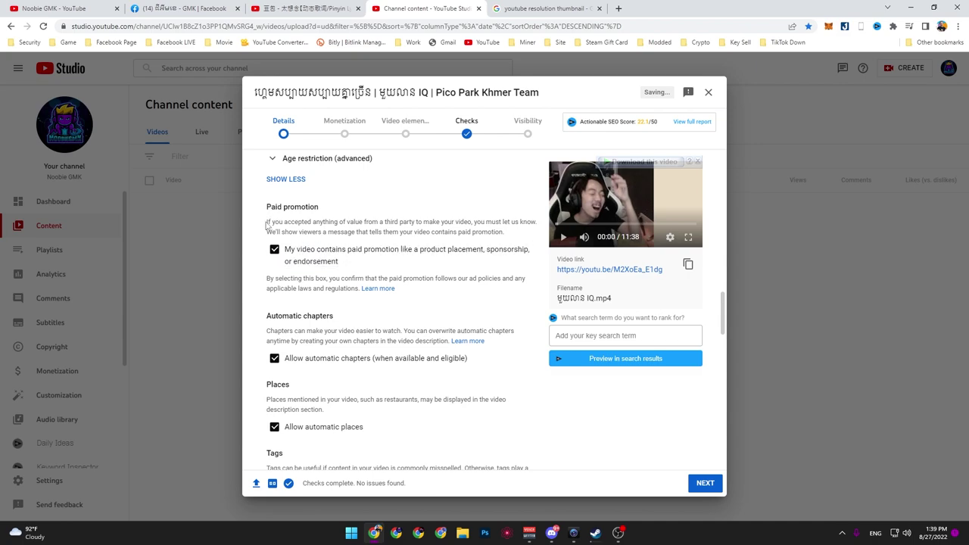
left_click_drag(267, 224, 512, 237)
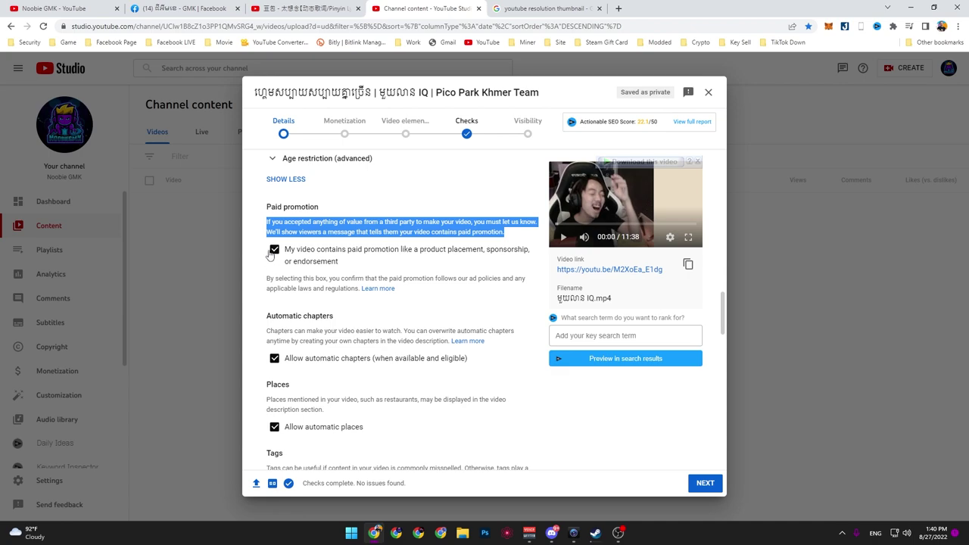
Step: Add the tags Pico Park and Gaming to the video's existing tags
scroll(270, 255, "down", 4)
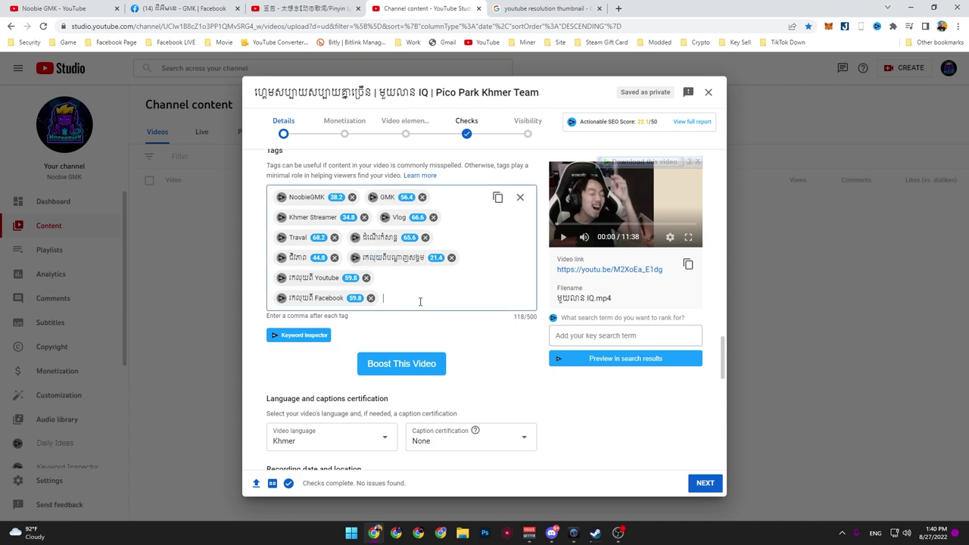
scroll(420, 302, "up", 1)
scroll(417, 302, "down", 2)
scroll(417, 302, "up", 1)
scroll(417, 297, "up", 1)
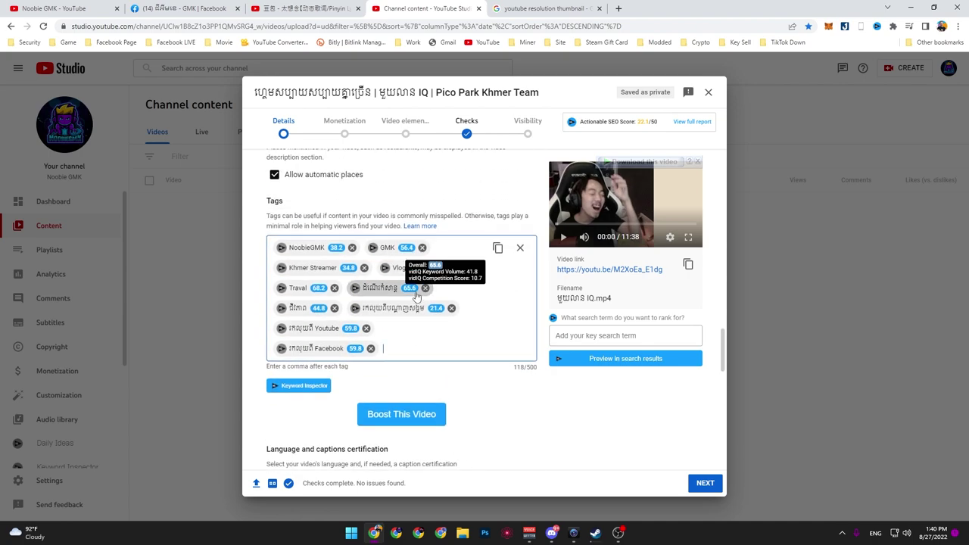
scroll(416, 297, "down", 2)
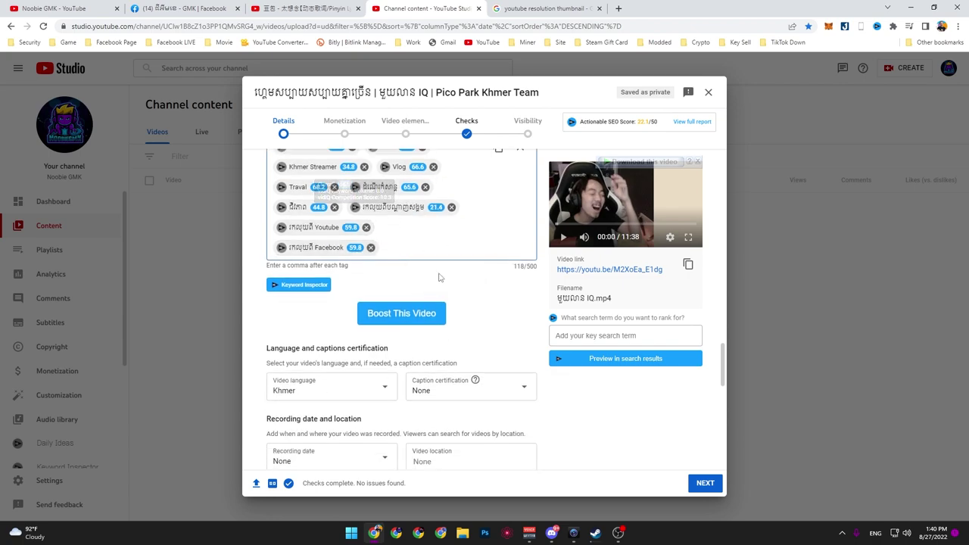
scroll(434, 284, "up", 2)
right_click(434, 284)
left_click(413, 340)
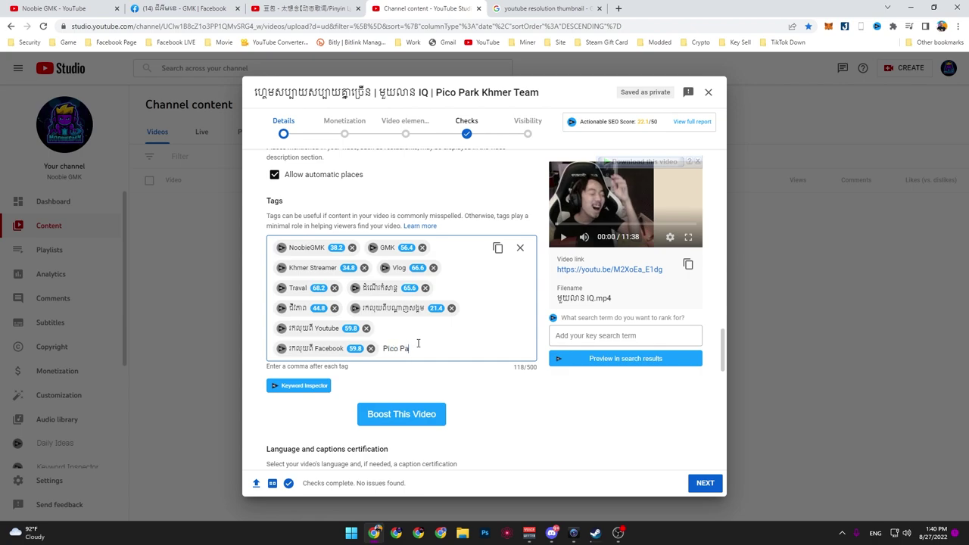
type("Pico Park,")
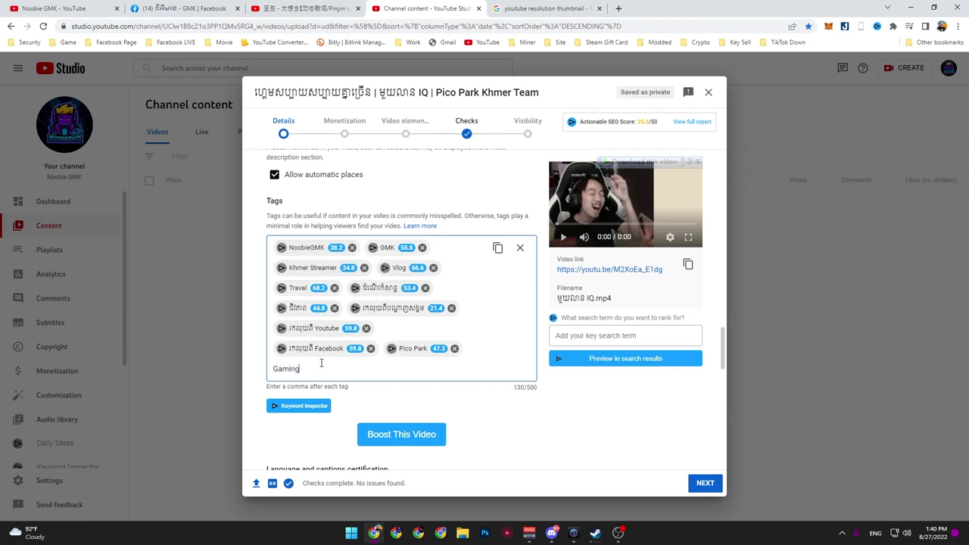
key("Return")
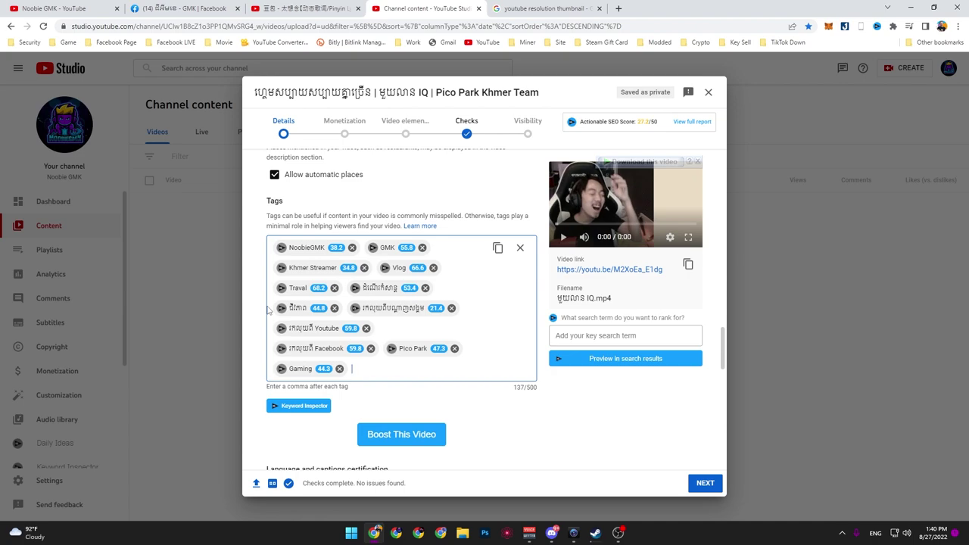
Step: Set the video's game title to Pico Park from 2016, found by searching for "Pico park"
scroll(268, 309, "down", 2)
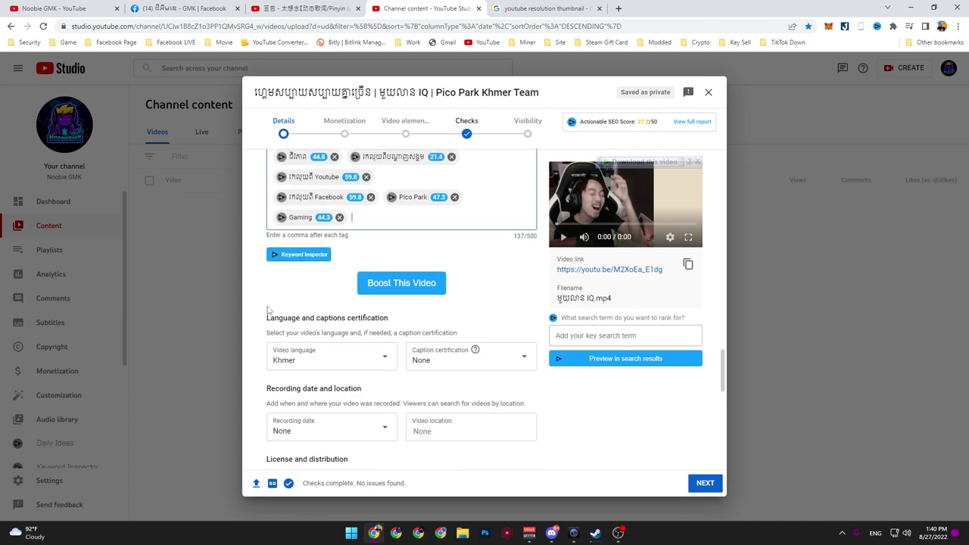
scroll(267, 309, "down", 2)
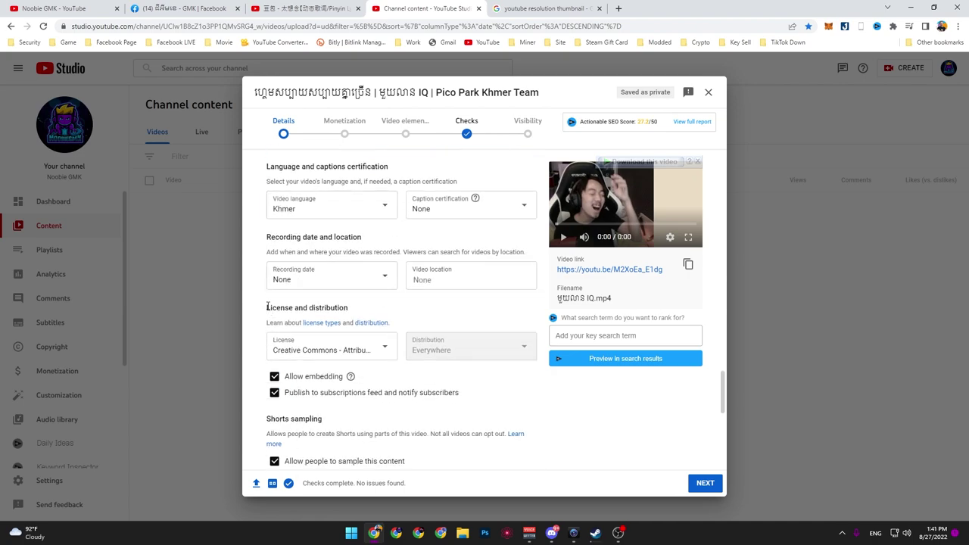
scroll(267, 309, "down", 3)
scroll(269, 310, "up", 2)
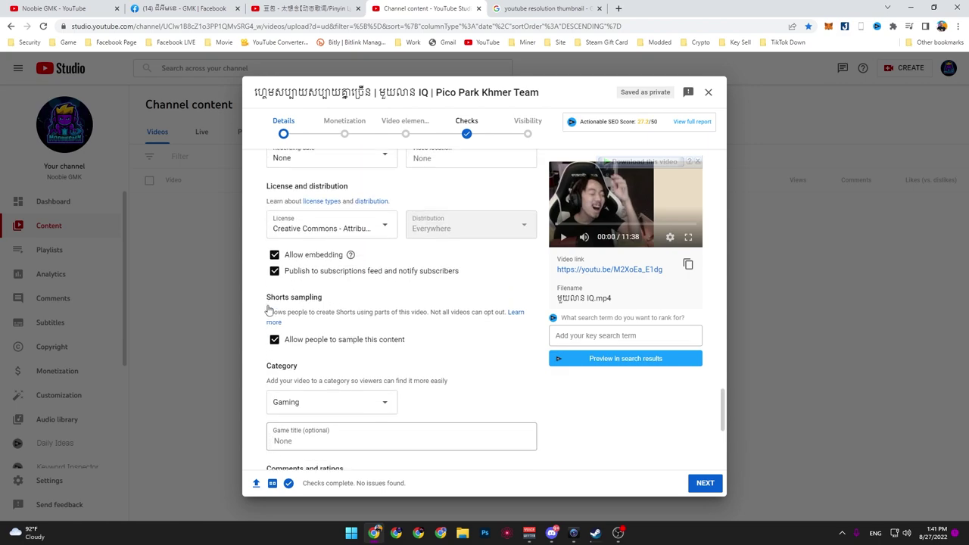
scroll(268, 309, "down", 1)
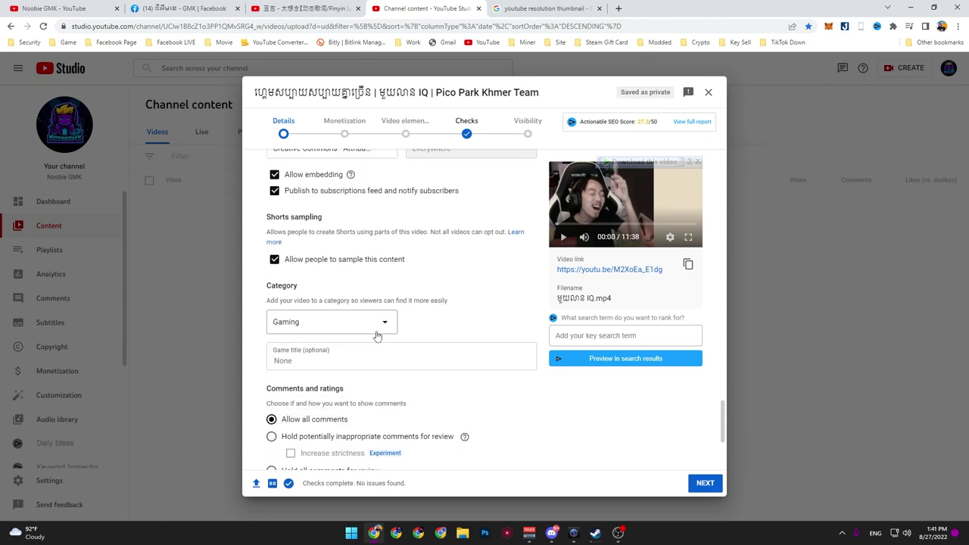
left_click(319, 361)
type("Pico park")
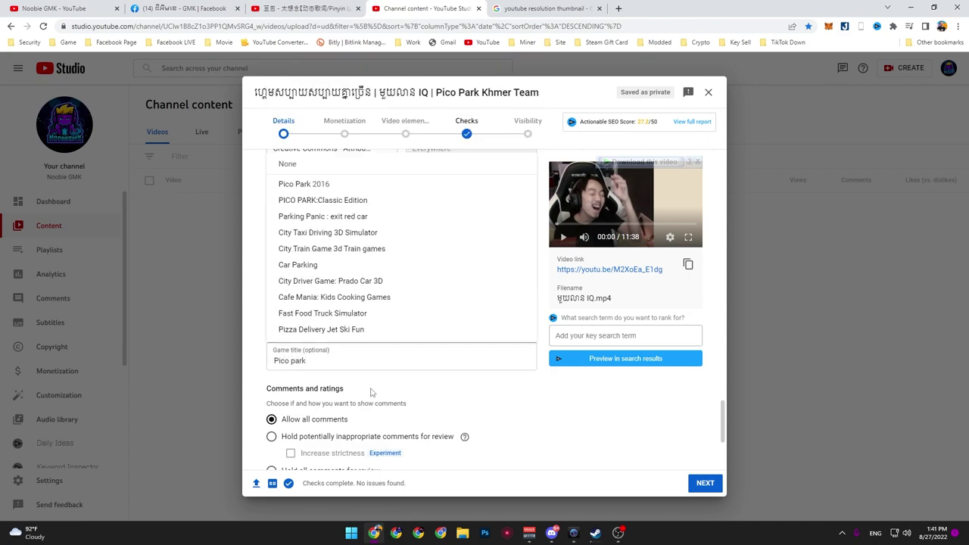
left_click(328, 187)
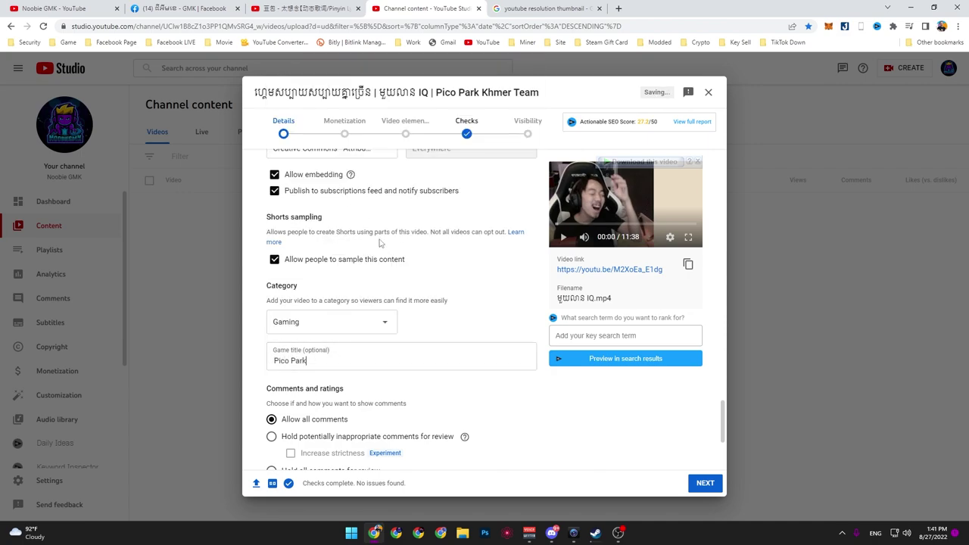
Step: View the available video categories without changing the selection, and highlight the Comments and ratings heading
left_click(384, 326)
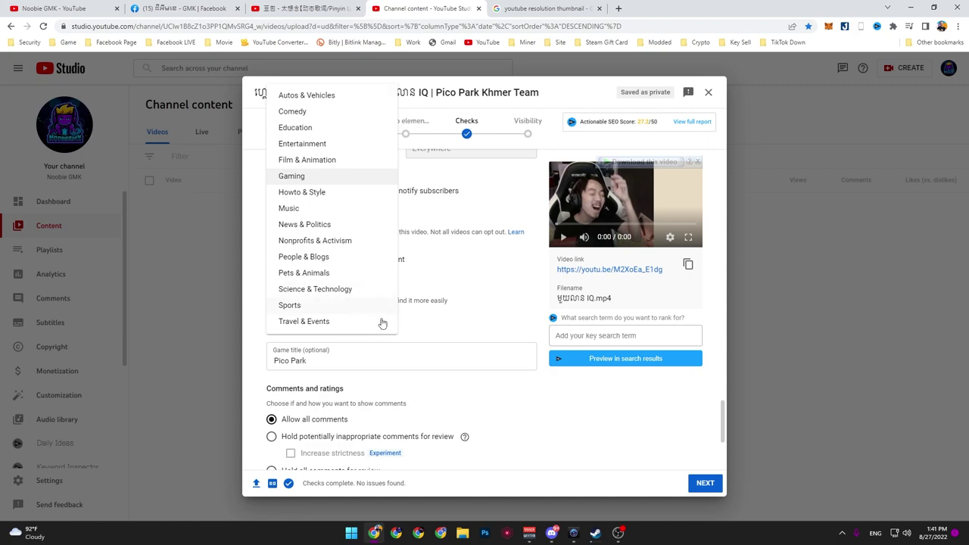
left_click(492, 331)
scroll(492, 331, "down", 1)
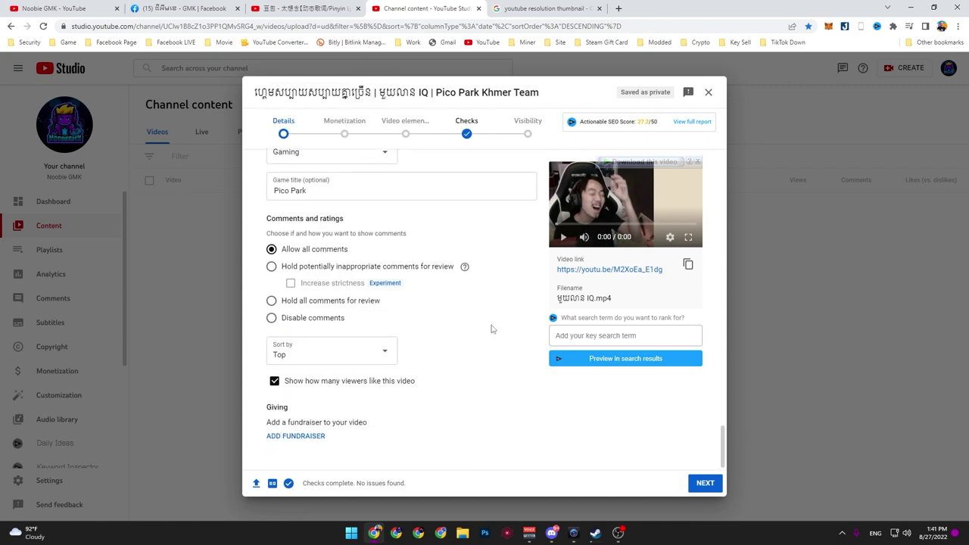
left_click_drag(263, 225, 368, 224)
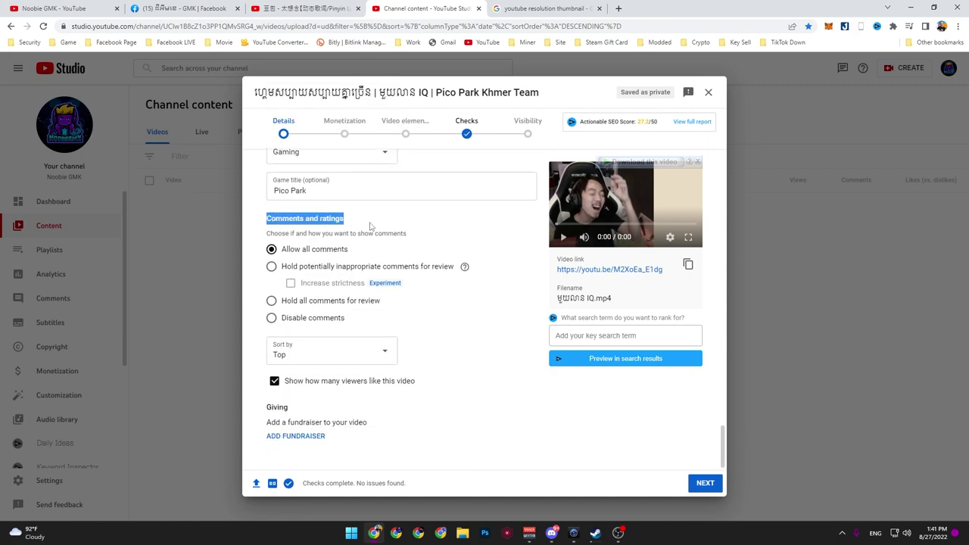
left_click(375, 228)
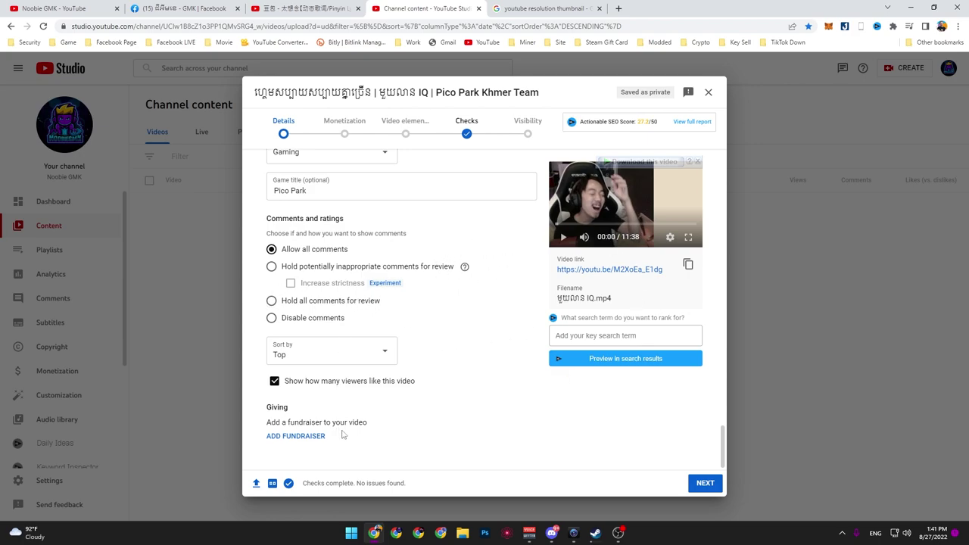
Step: View the form for creating a fundraiser with its list of nonprofits, and cancel without adding one
left_click(274, 436)
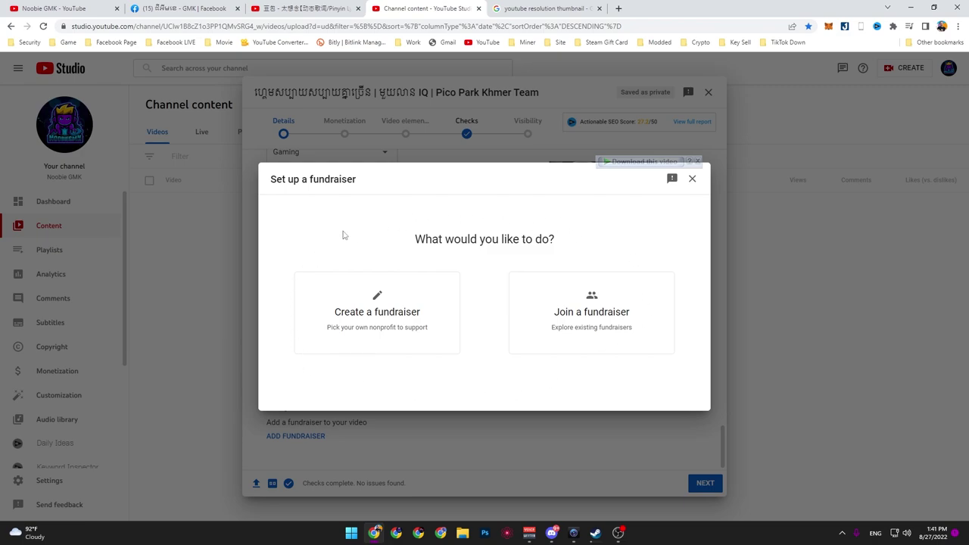
left_click(399, 336)
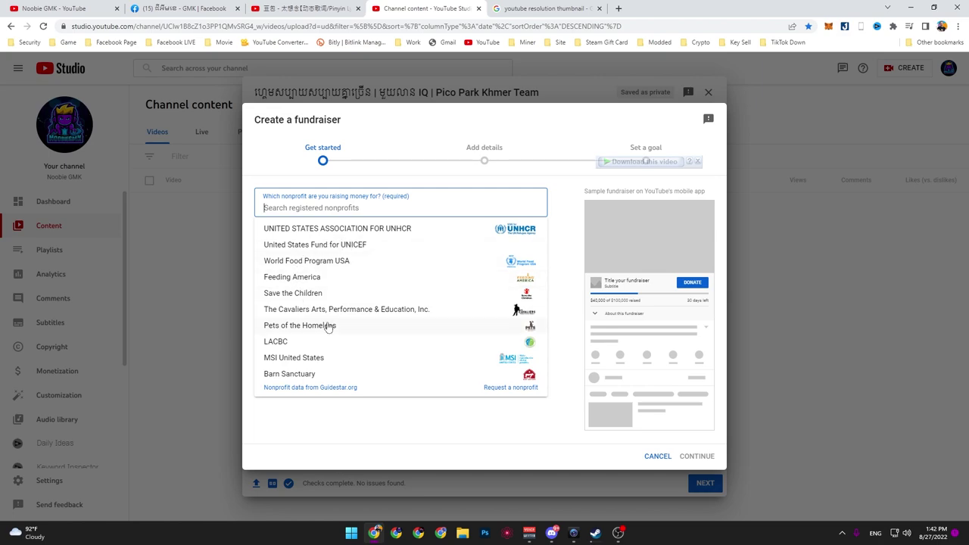
left_click(455, 129)
left_click(656, 457)
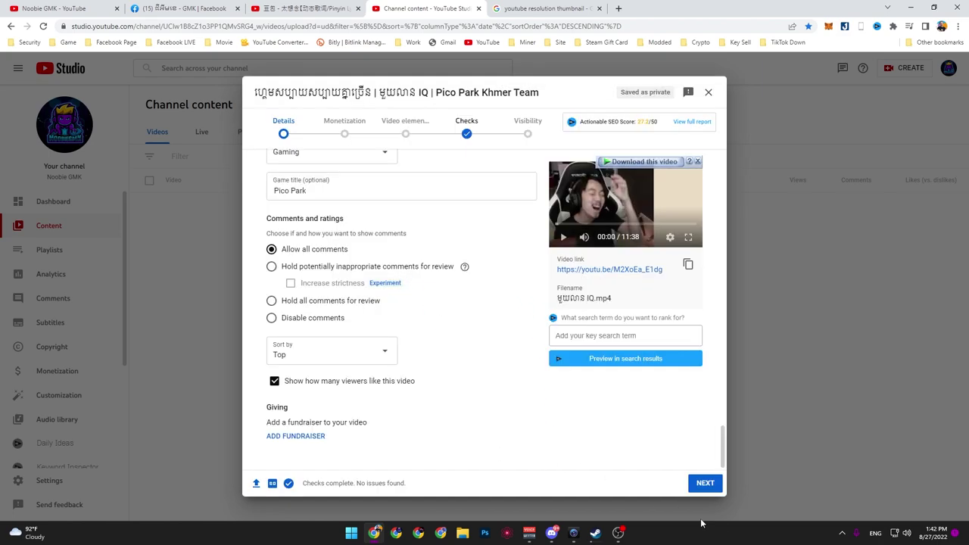
Step: Proceed to the Monetization stage, turn monetization on for the video and review the ad types and locations
left_click(703, 485)
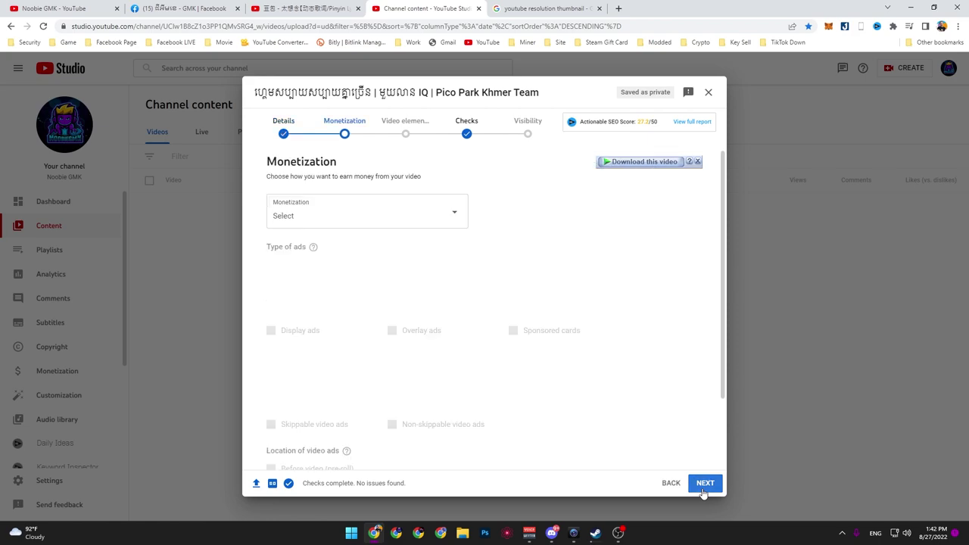
scroll(478, 341, "up", 1)
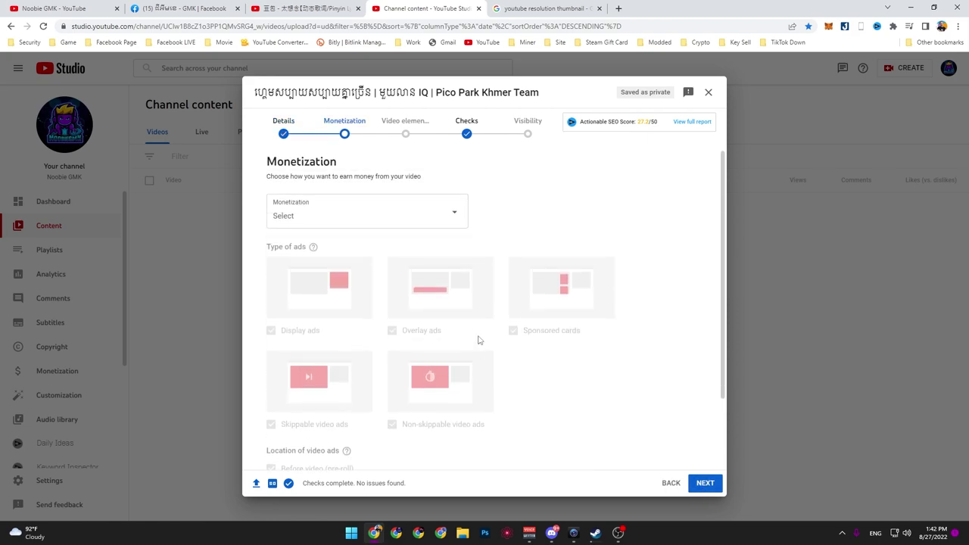
left_click(451, 213)
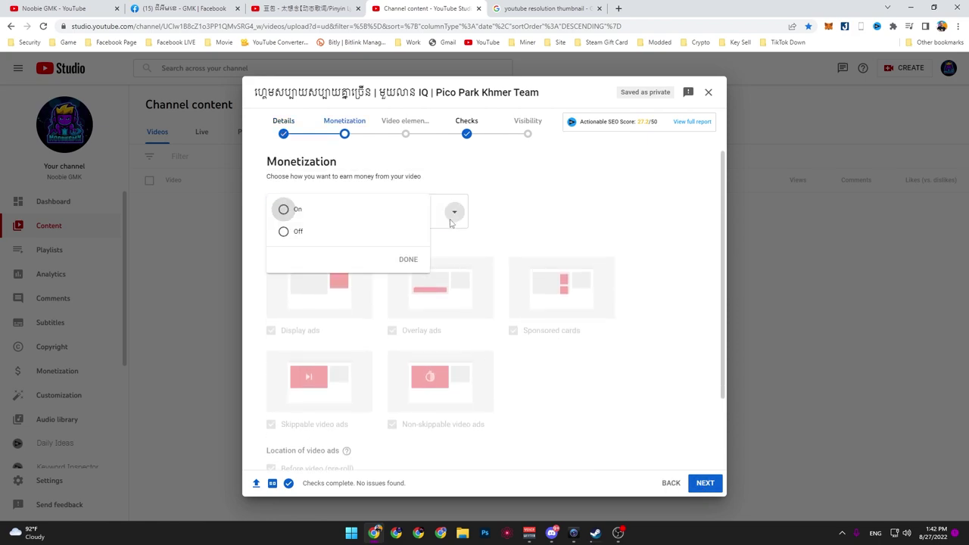
left_click(289, 211)
left_click(405, 259)
scroll(408, 303, "down", 1)
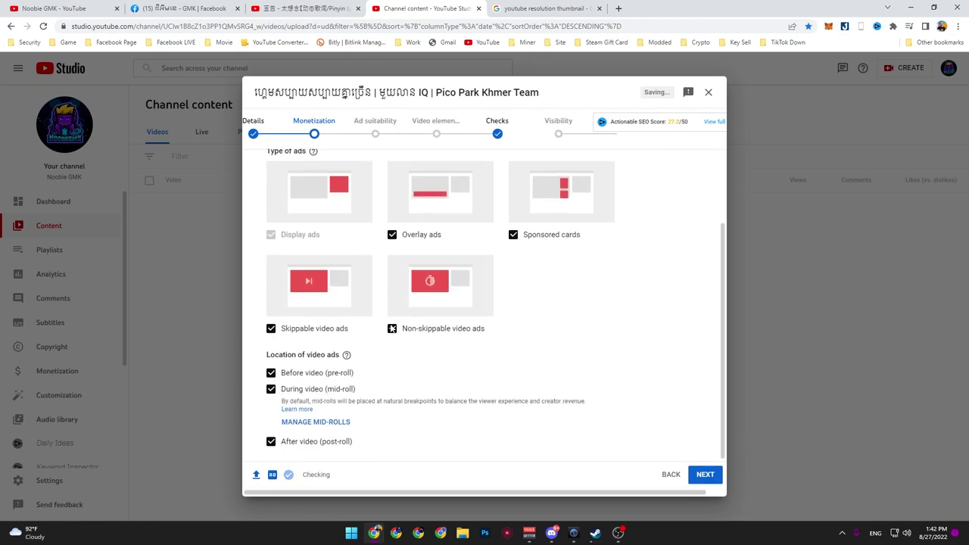
scroll(401, 318, "up", 1)
left_click(392, 329)
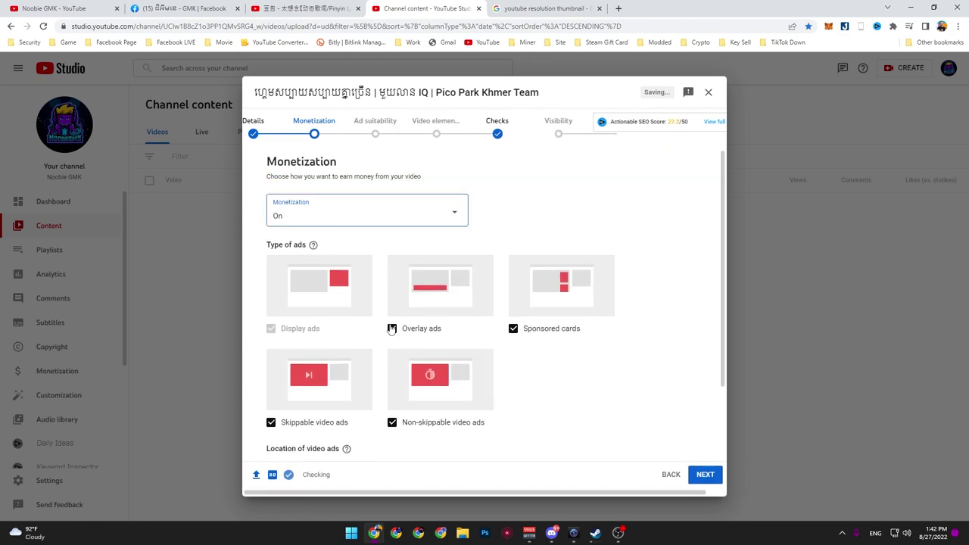
Step: Proceed to the Ad suitability stage, declare that none of the listed content types apply and review the rating
left_click(698, 483)
scroll(447, 324, "down", 10)
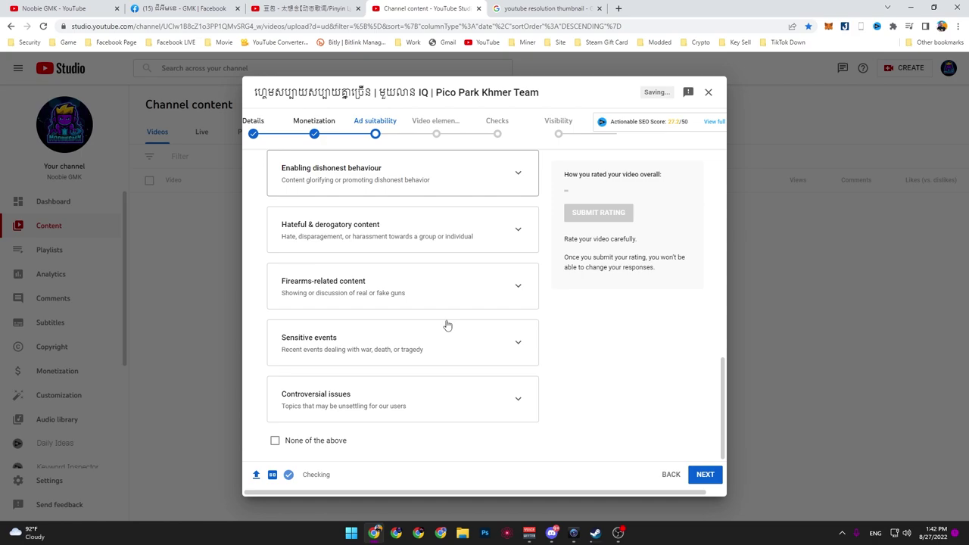
left_click(306, 446)
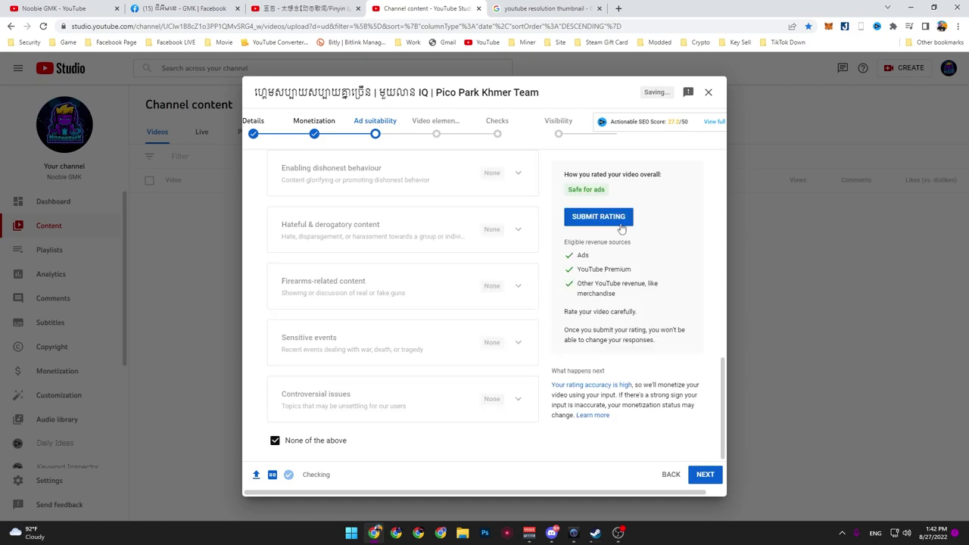
scroll(553, 244, "up", 3)
scroll(553, 244, "down", 3)
scroll(551, 245, "up", 5)
scroll(314, 303, "up", 3)
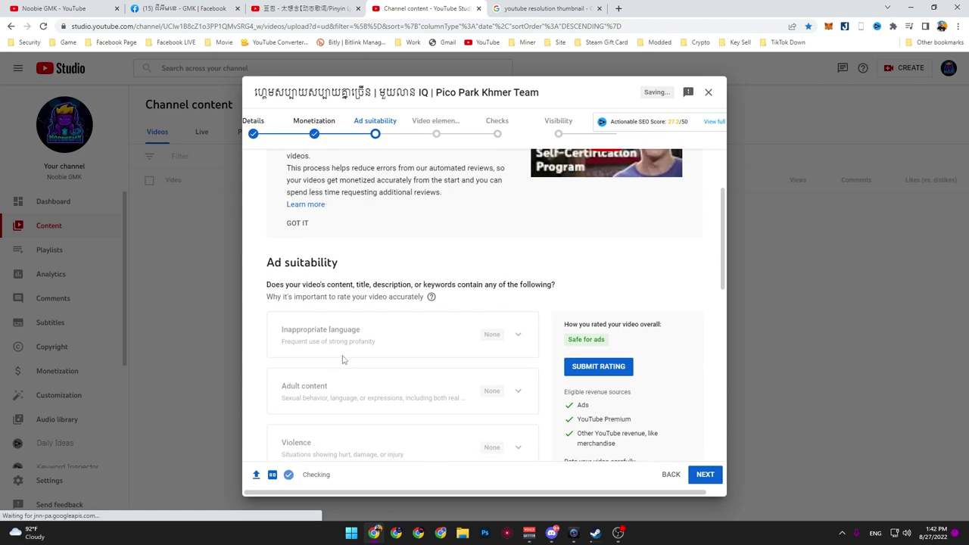
scroll(352, 314, "down", 8)
scroll(324, 338, "down", 3)
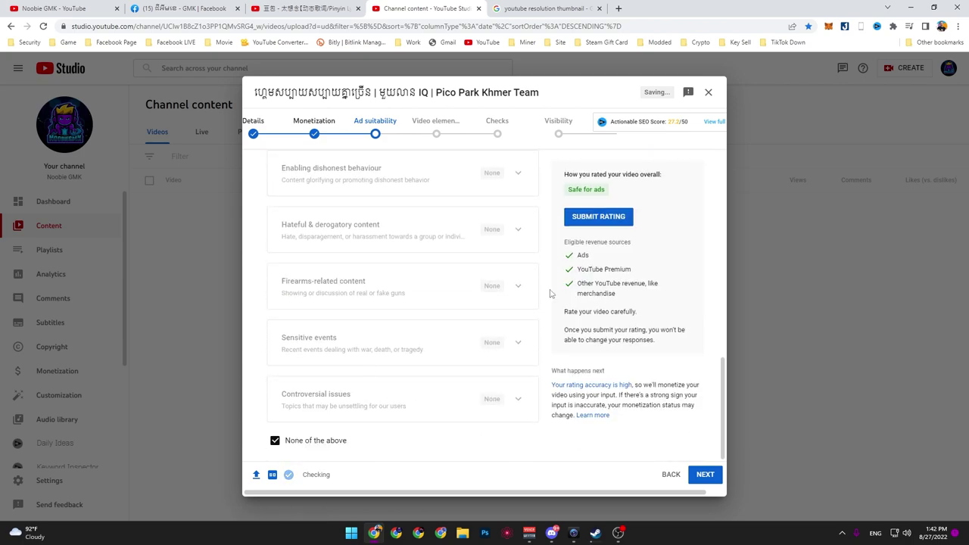
Step: Submit the ad suitability rating, then open the Video elements stage and highlight the Add subtitles heading
left_click(610, 218)
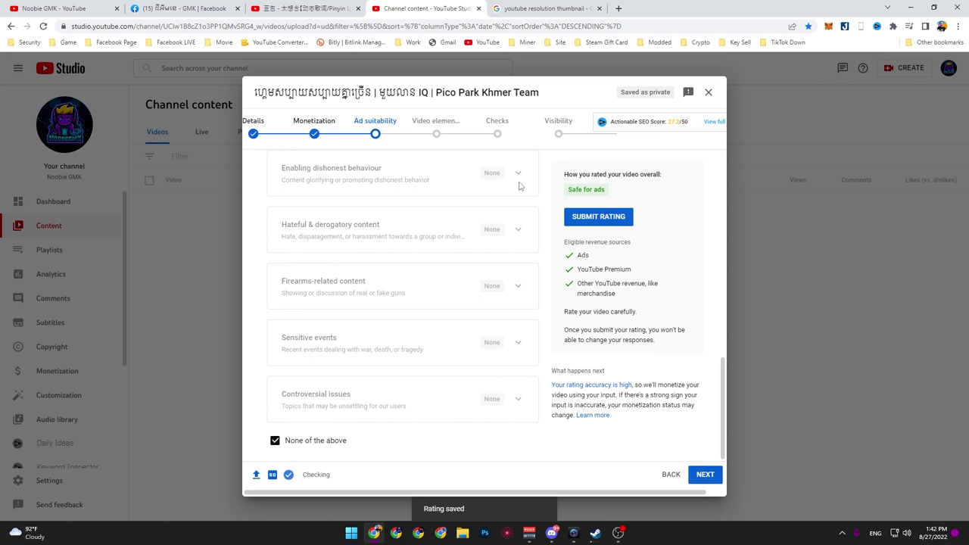
left_click(438, 137)
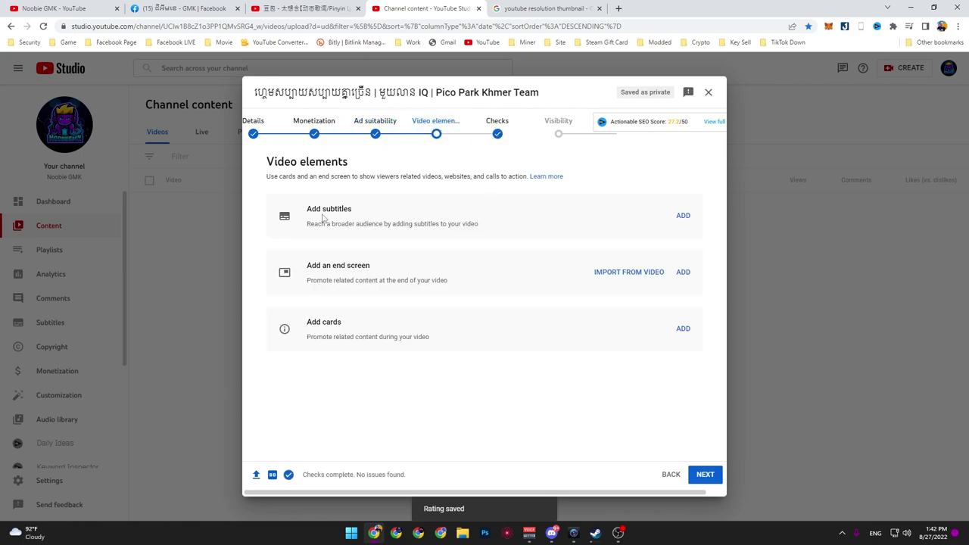
left_click_drag(307, 206, 401, 213)
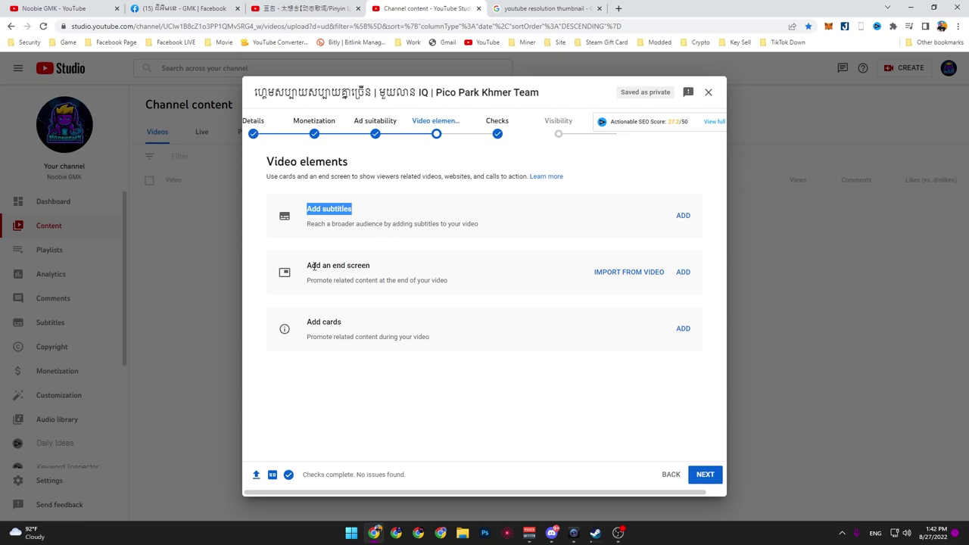
Step: Add and save an end screen using the upper-aligned 1 video, 1 subscribe layout, featuring the specific video "Boom COCA With Mentos Khmer GMK"
left_click_drag(307, 266, 396, 276)
left_click(619, 274)
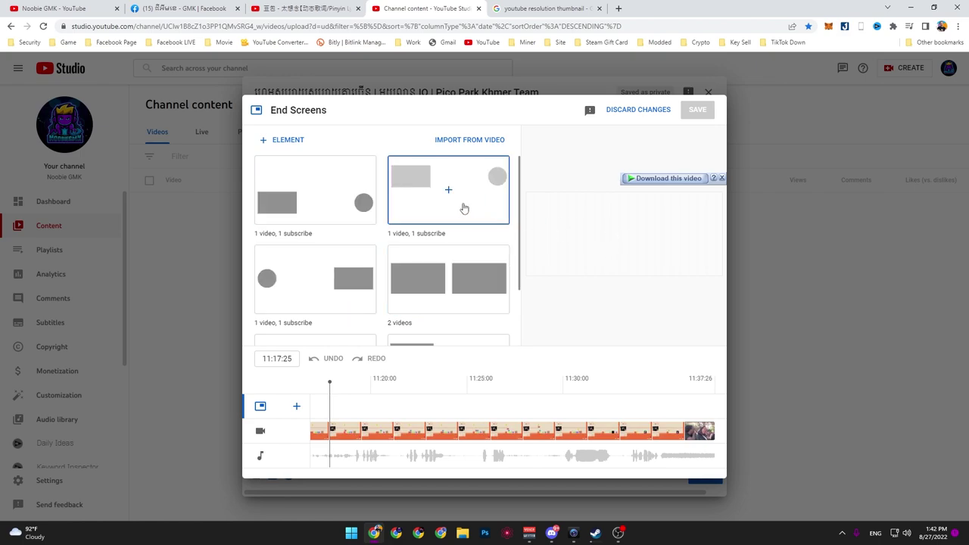
left_click(465, 208)
left_click(540, 211)
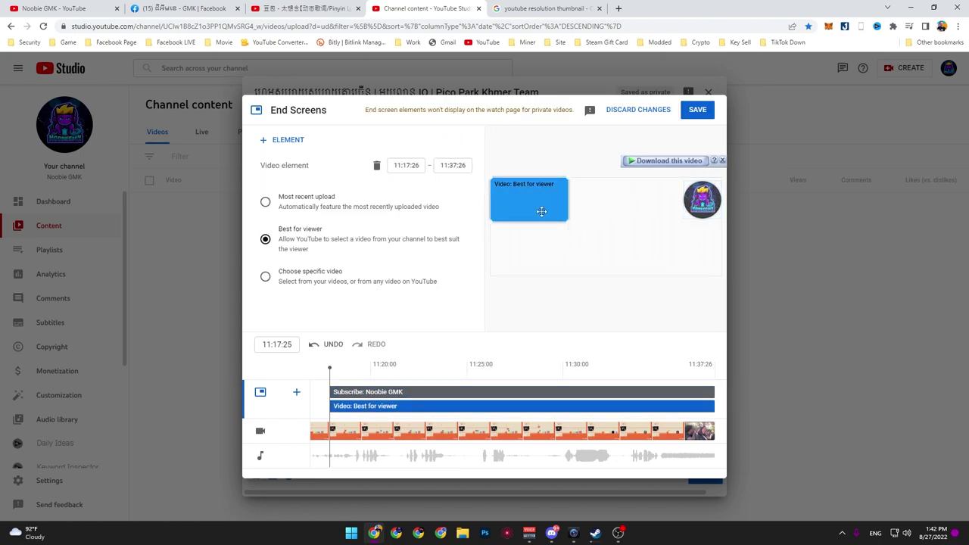
left_click(297, 278)
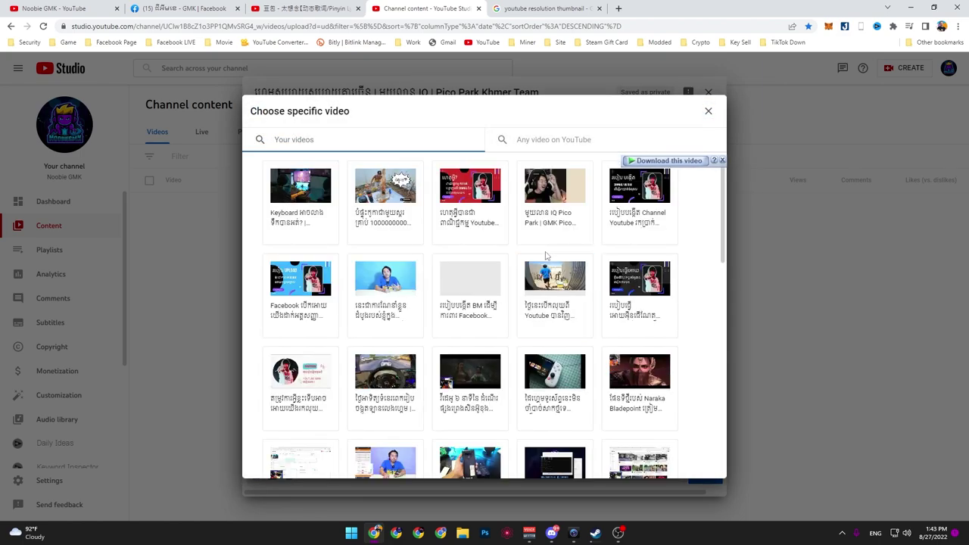
left_click(402, 213)
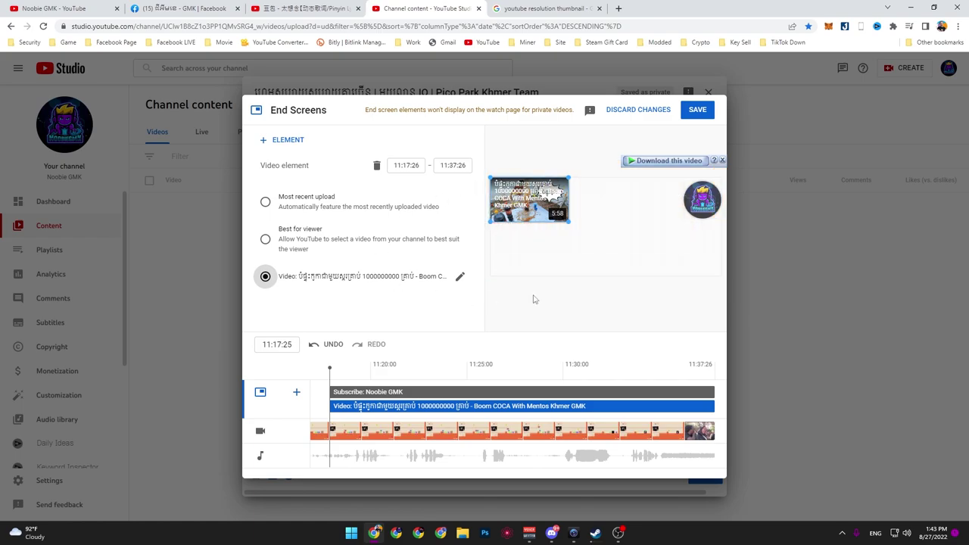
left_click(692, 113)
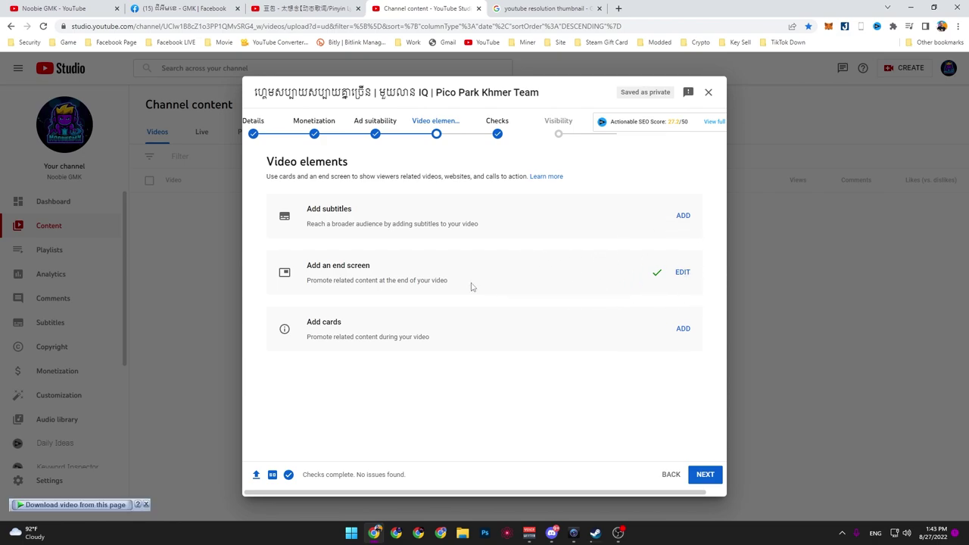
Step: Highlight the Add cards heading without adding cards, then proceed to the Checks stage and review the copyright and ad suitability results
triple_click(308, 321)
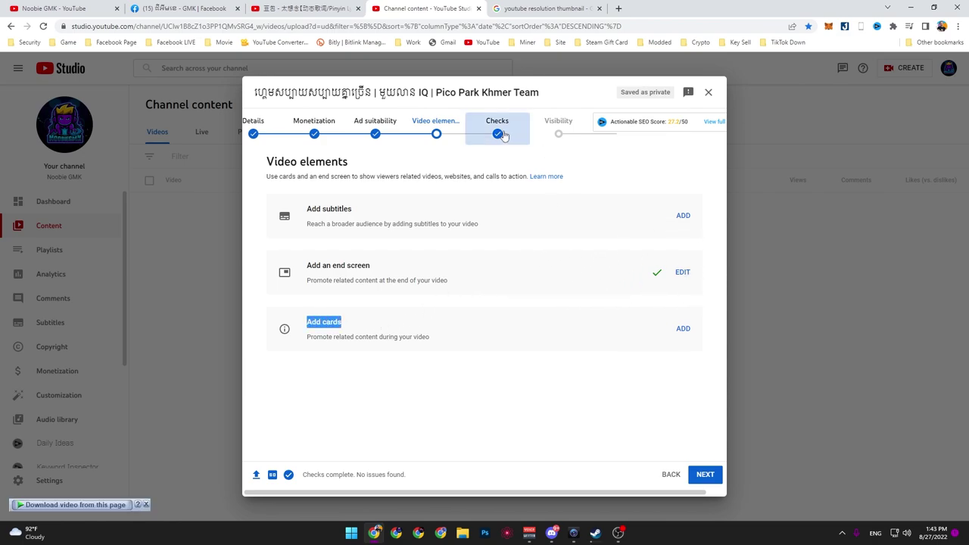
left_click(693, 475)
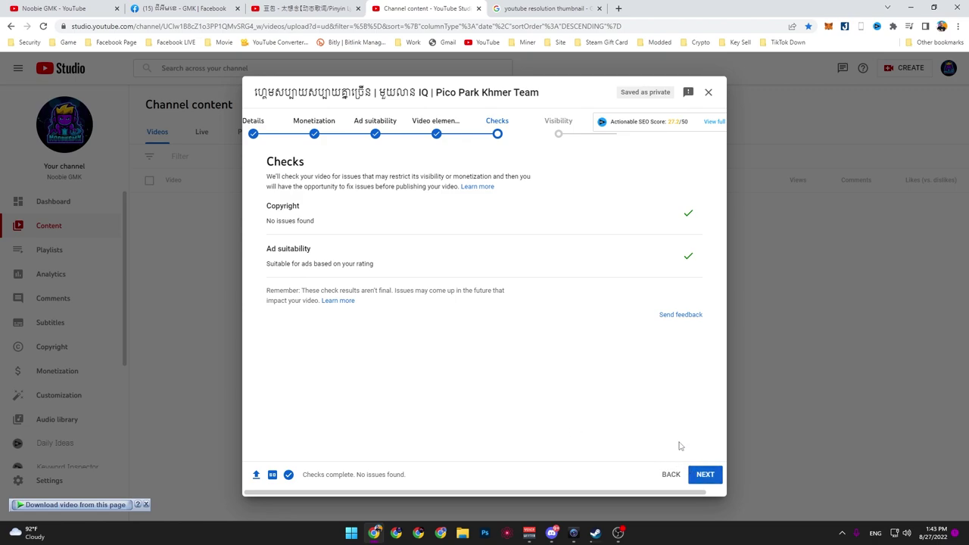
left_click_drag(265, 221, 353, 224)
left_click(321, 212)
left_click_drag(267, 206, 284, 205)
left_click(284, 206)
left_click_drag(281, 246, 362, 255)
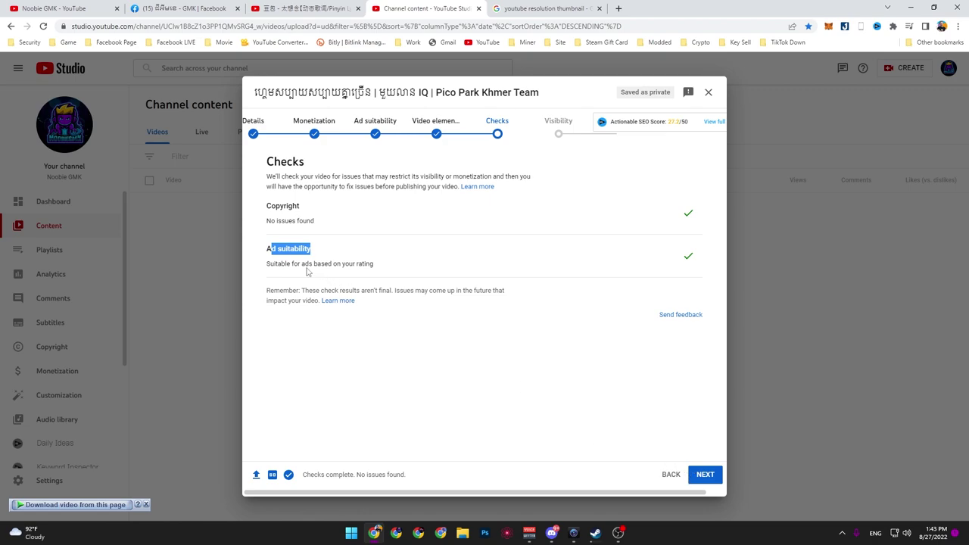
Step: Proceed to the Visibility stage and review the save, publish and schedule options and the pre-publish checklist
left_click(694, 481)
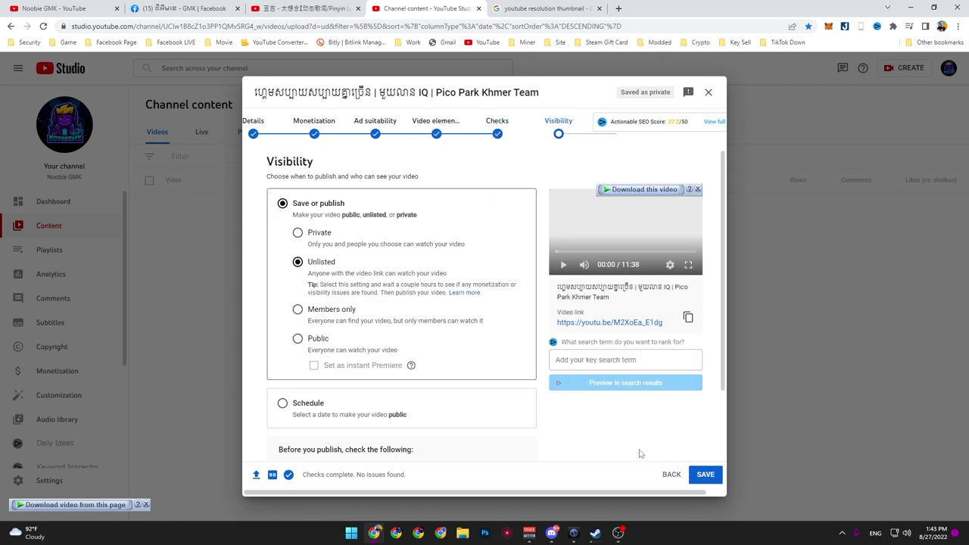
scroll(455, 379, "down", 1)
scroll(411, 365, "up", 1)
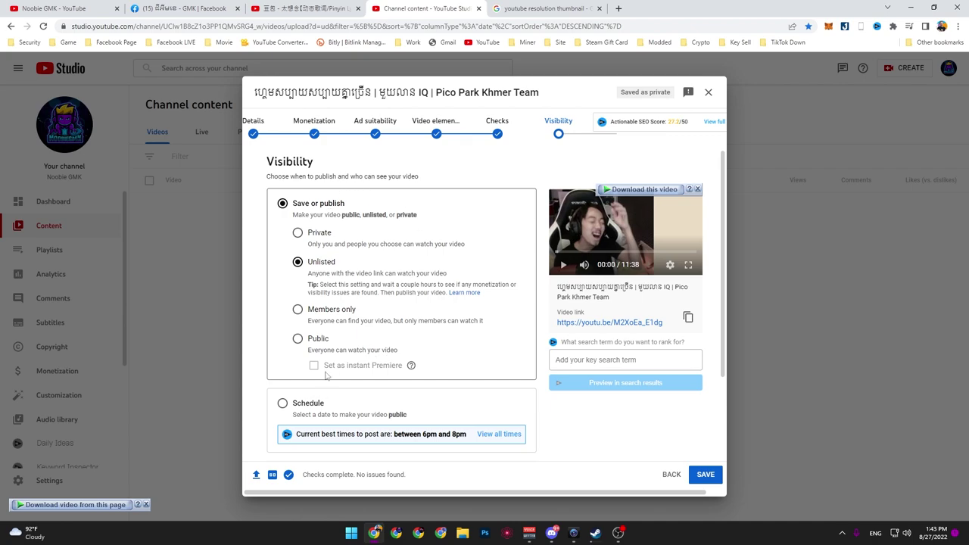
scroll(330, 374, "down", 1)
scroll(347, 371, "up", 1)
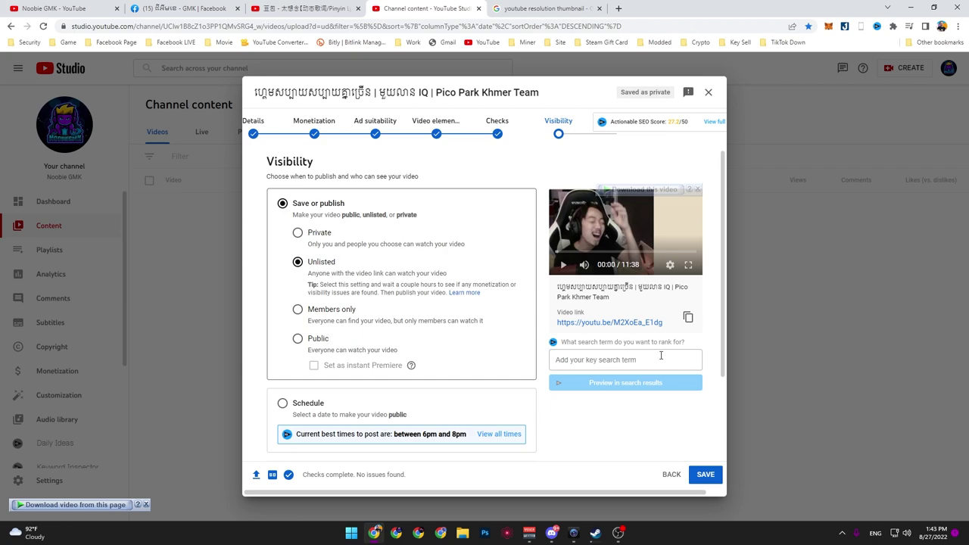
scroll(485, 348, "down", 3)
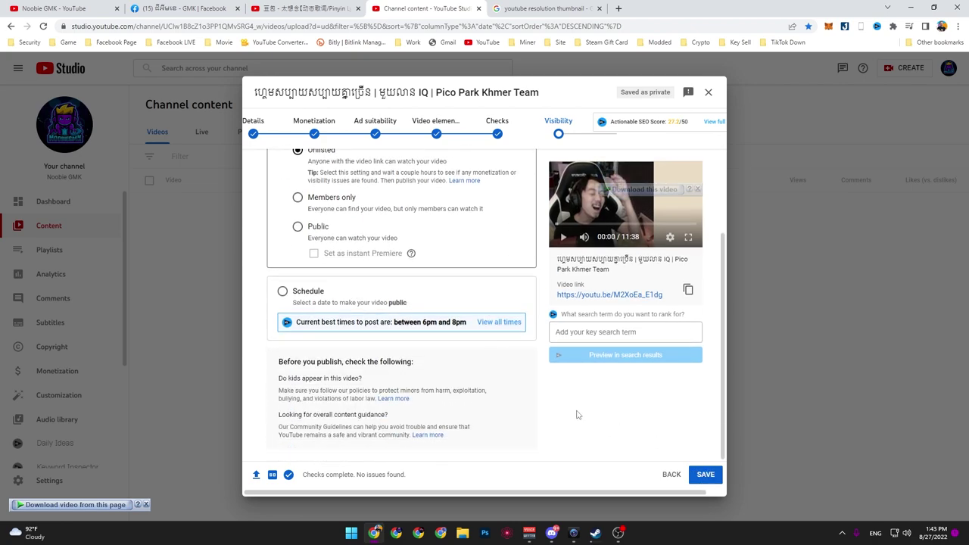
scroll(576, 411, "up", 3)
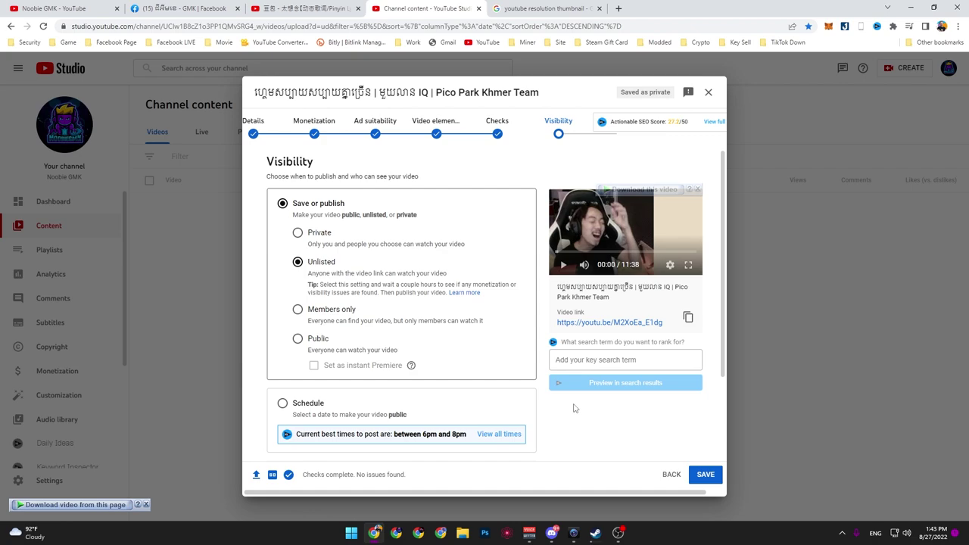